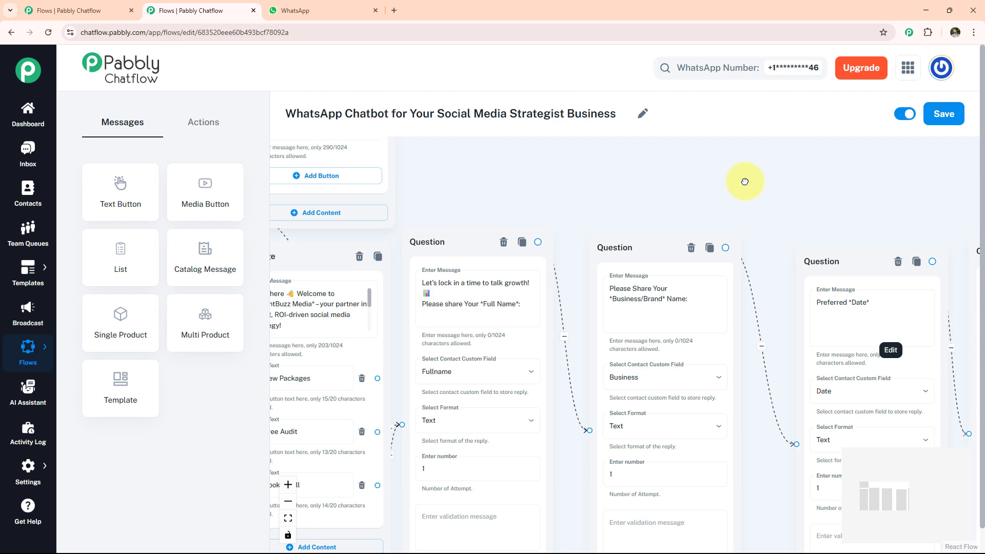
- Switch to WhatsApp, send "I Want Social Media Service" to Social Media Strategist Business, and choose View Packages in the chatbot's reply
{"action": "left_click_drag", "start_coordinate": [743, 176], "coordinate": [610, 180]}
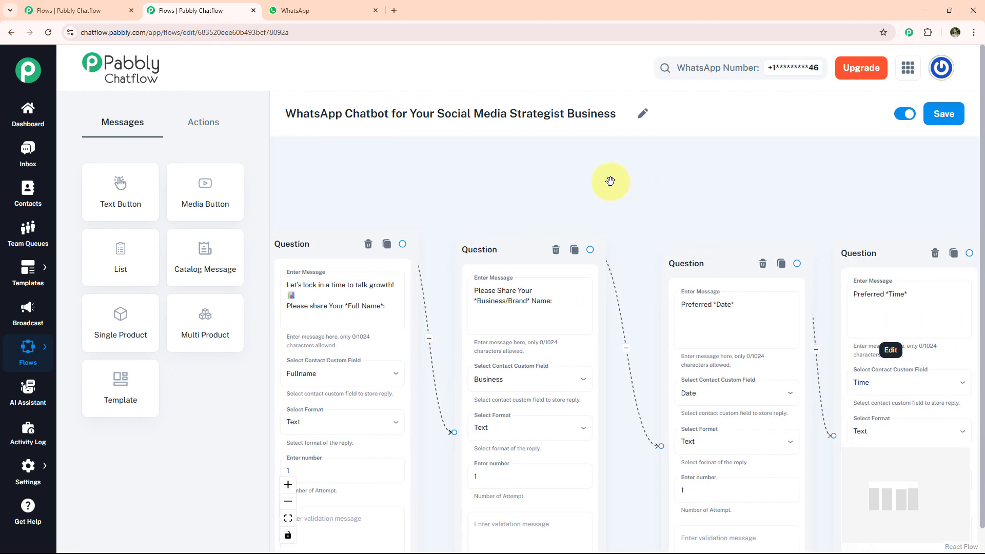
{"action": "left_click", "coordinate": [324, 6]}
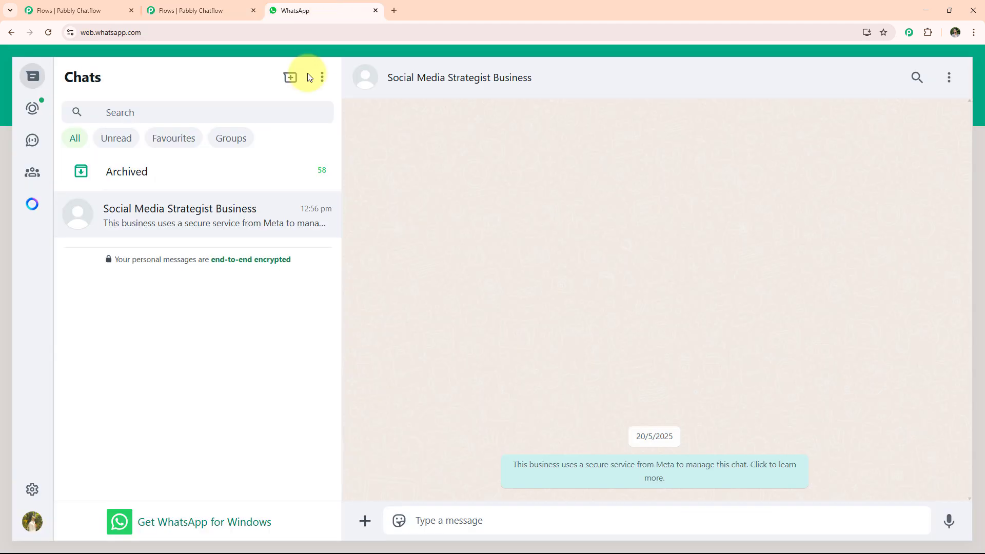
{"action": "type", "text": "I Want Social Media Service"}
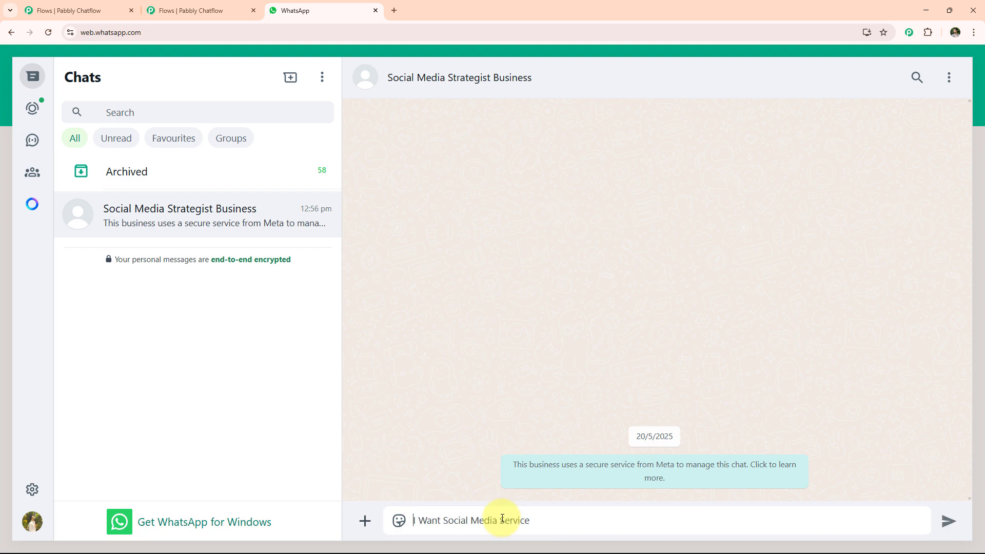
{"action": "key", "text": "Return"}
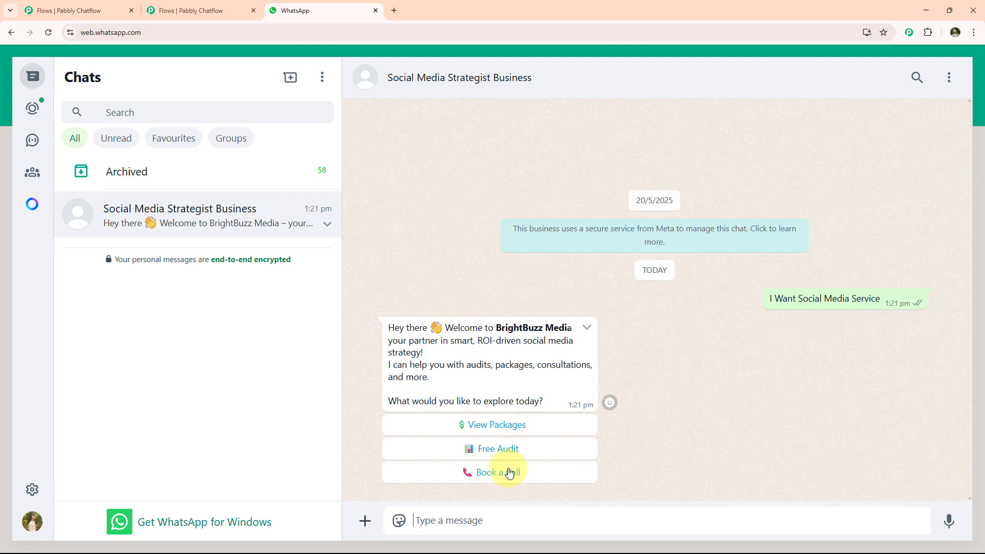
{"action": "left_click", "coordinate": [499, 426]}
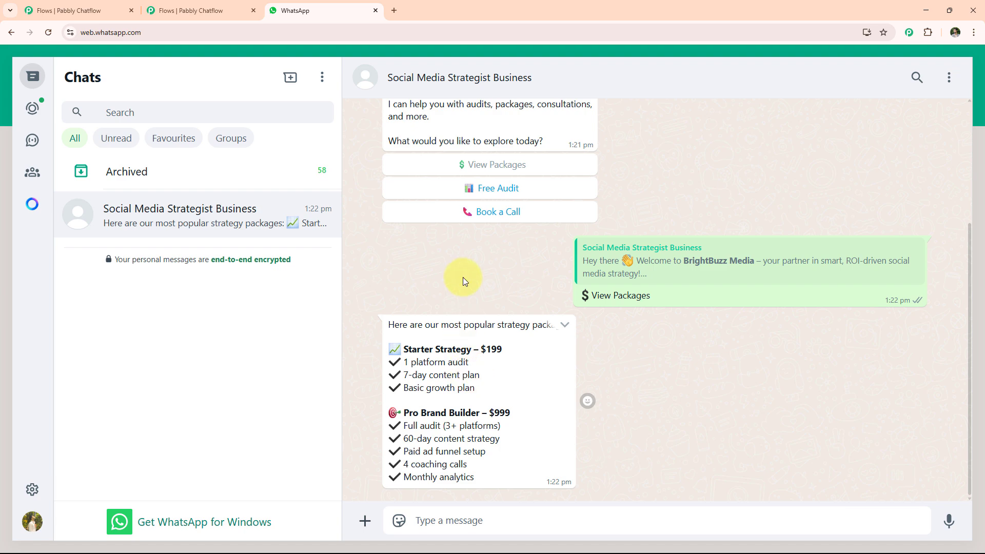
- Choose Book a Call in the chatbot's welcome message and answer the full name question with the customer's name
{"action": "left_click", "coordinate": [489, 210]}
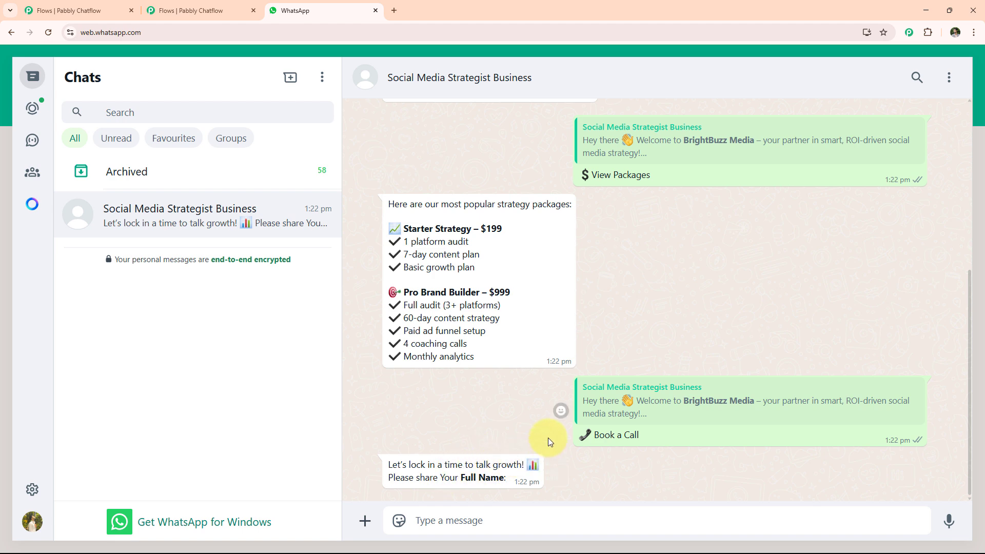
{"action": "left_click", "coordinate": [474, 521]}
{"action": "type", "text": "Demo "}
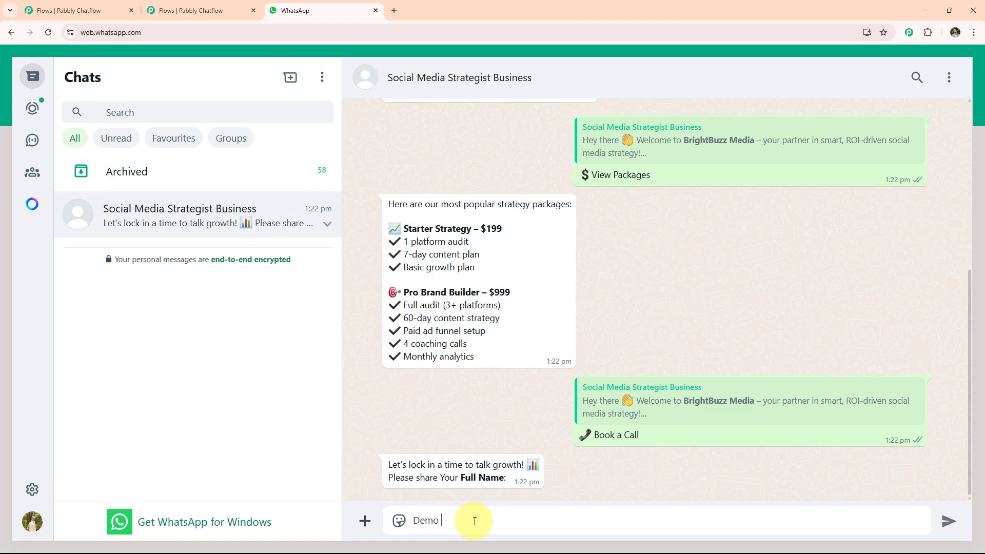
{"action": "type", "text": "User"}
{"action": "key", "text": "Return"}
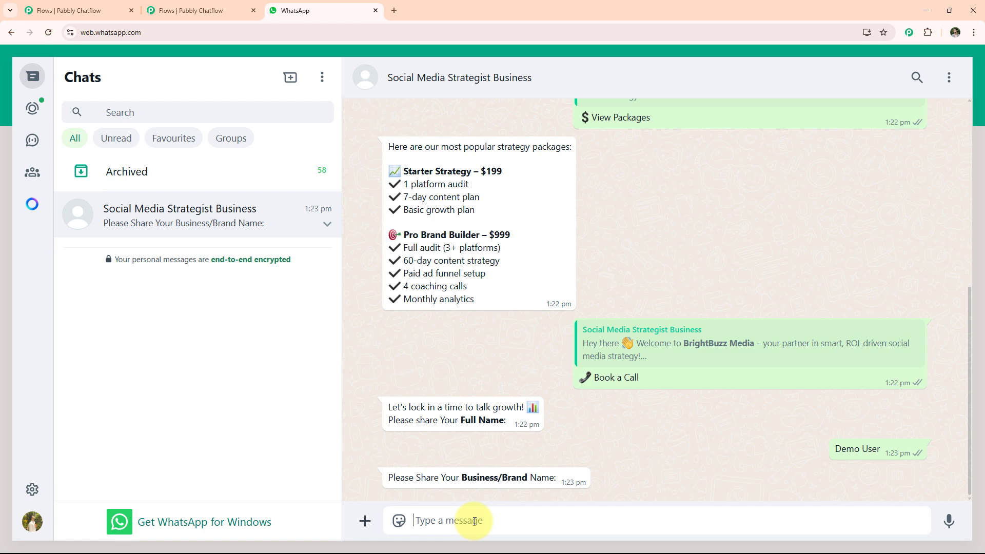
- Answer the booking questions with business name Growth Hub, preferred date 28 May and preferred time 10 AM
{"action": "type", "text": "Growth Hub"}
{"action": "key", "text": "Return"}
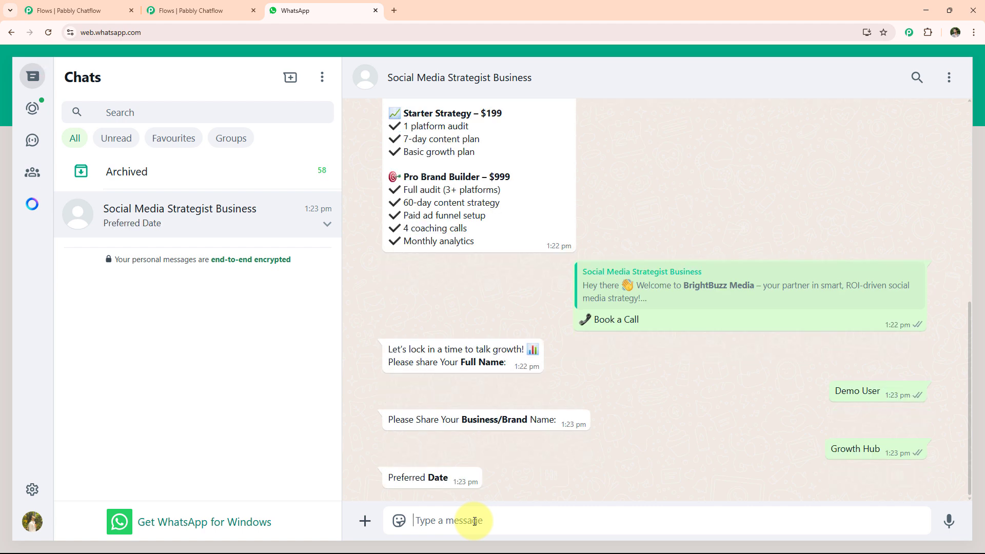
{"action": "type", "text": "28 May"}
{"action": "key", "text": "Return"}
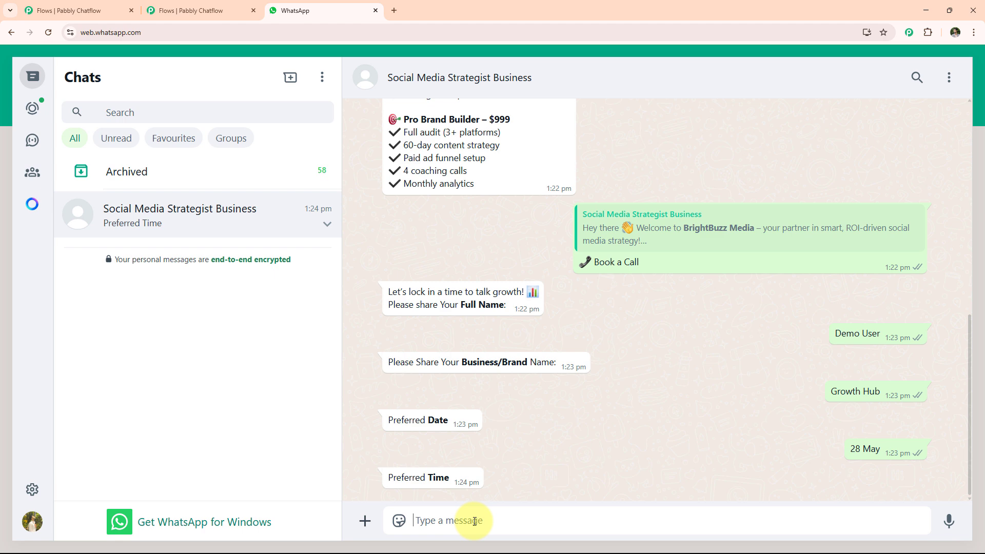
{"action": "type", "text": "10 AM"}
{"action": "key", "text": "Return"}
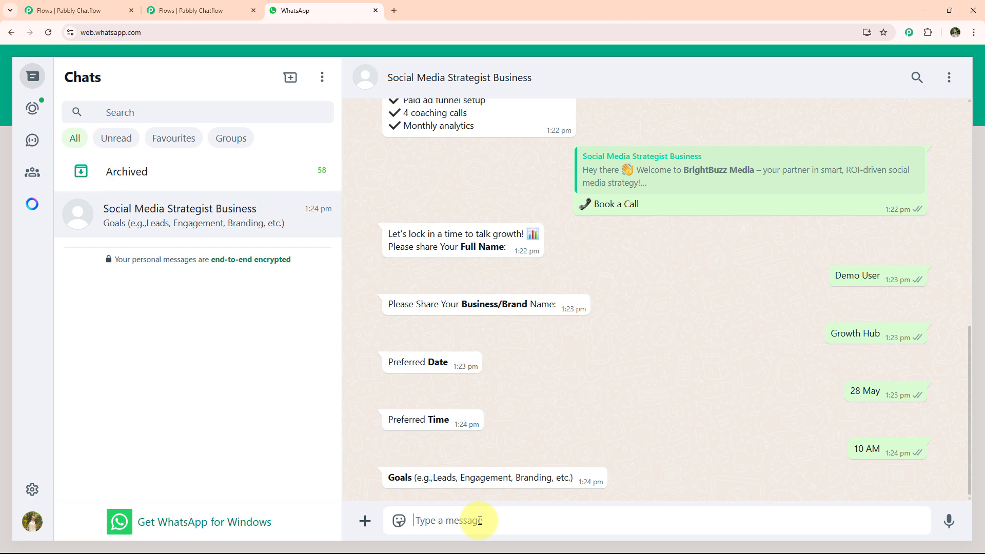
- Answer the goals question with "Leads" and confirm the booking details
{"action": "type", "text": "Leads"}
{"action": "key", "text": "Return"}
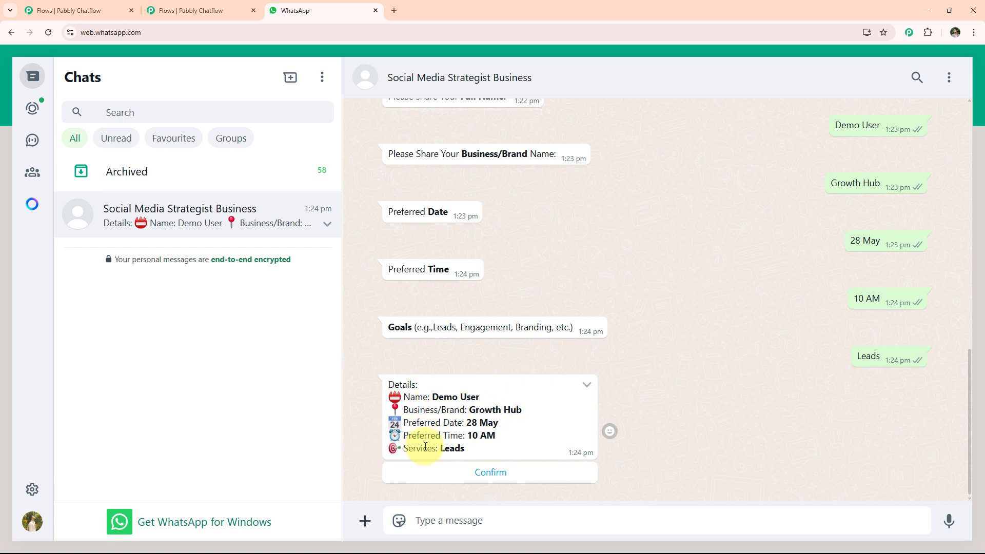
{"action": "left_click", "coordinate": [486, 471]}
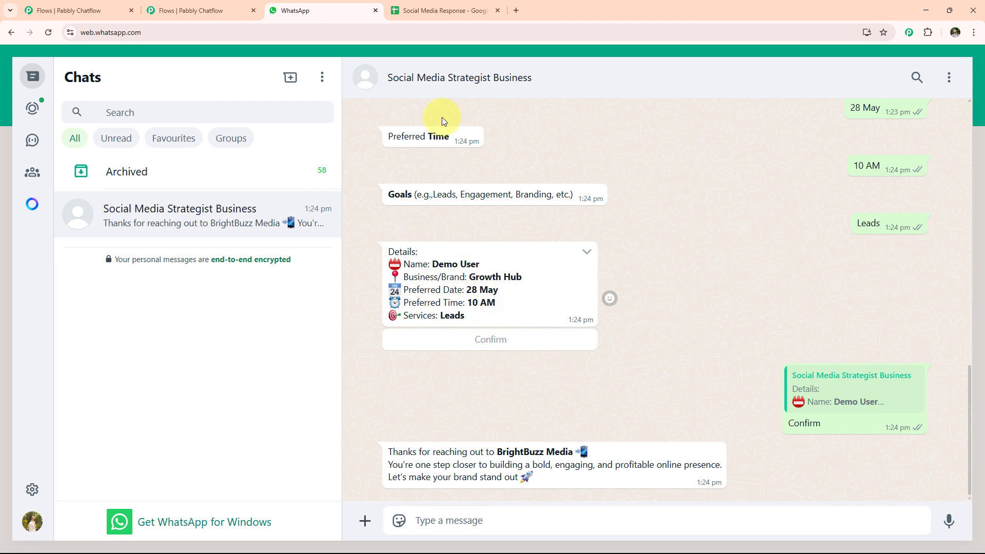
- Check the booking's entry in the Social Media Response spreadsheet and return to the chatbot flow in Pabbly Chatflow
{"action": "left_click", "coordinate": [444, 9]}
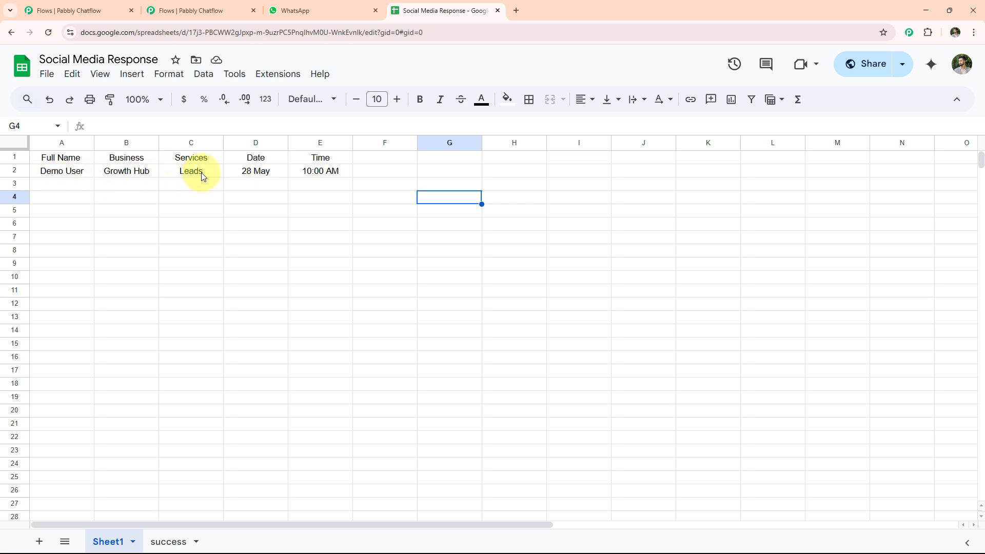
{"action": "left_click", "coordinate": [192, 10]}
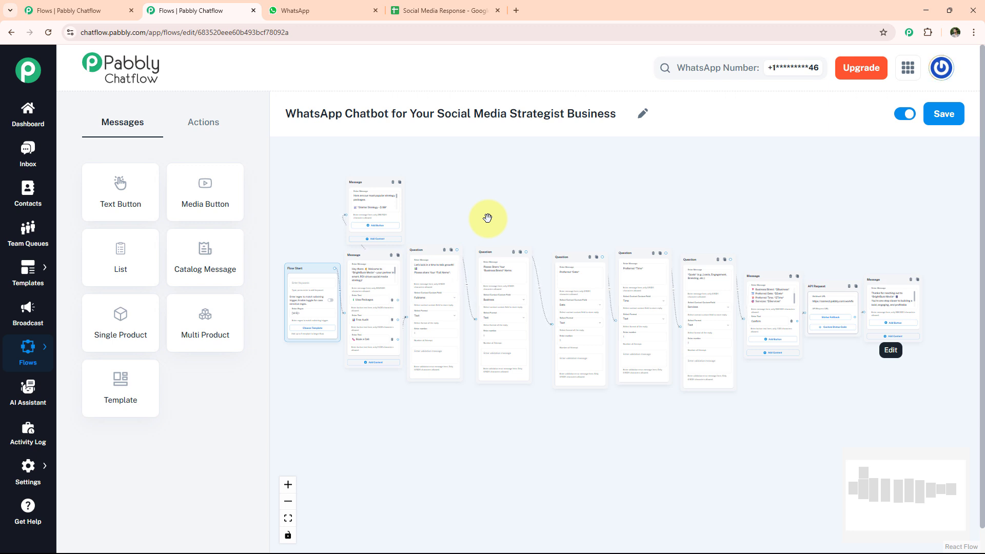
{"action": "left_click", "coordinate": [516, 11]}
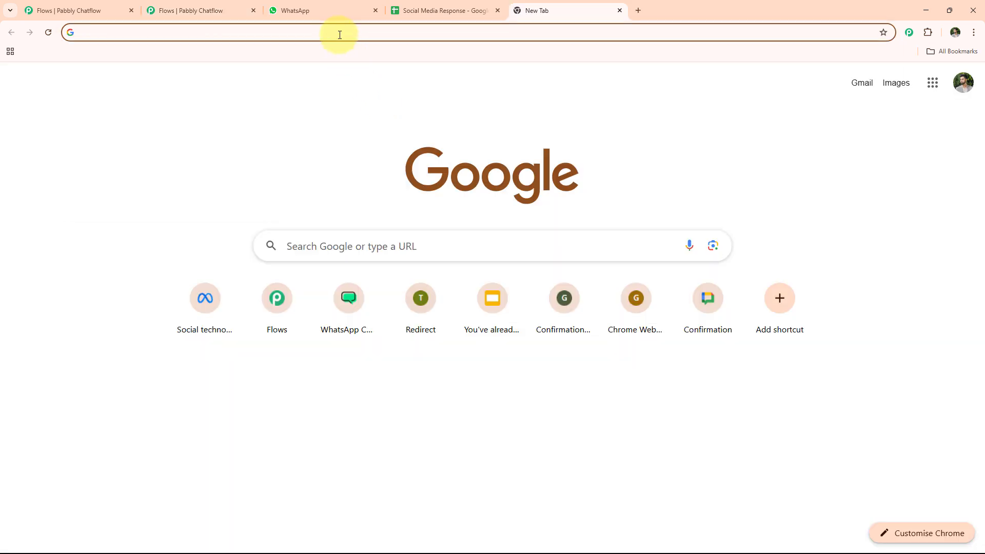
{"action": "left_click", "coordinate": [340, 33]}
{"action": "type", "text": "www"}
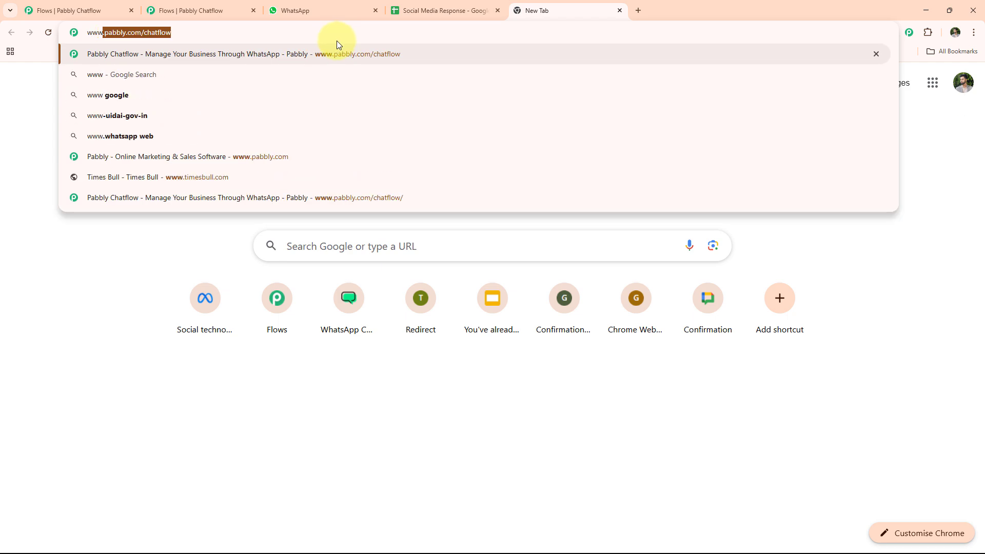
{"action": "key", "text": "Right"}
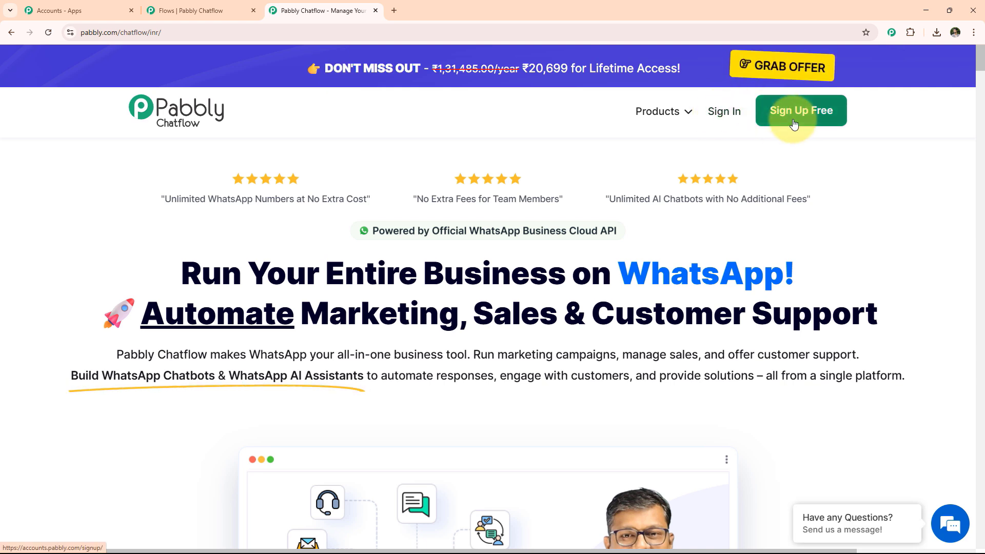
{"action": "left_click", "coordinate": [734, 115]}
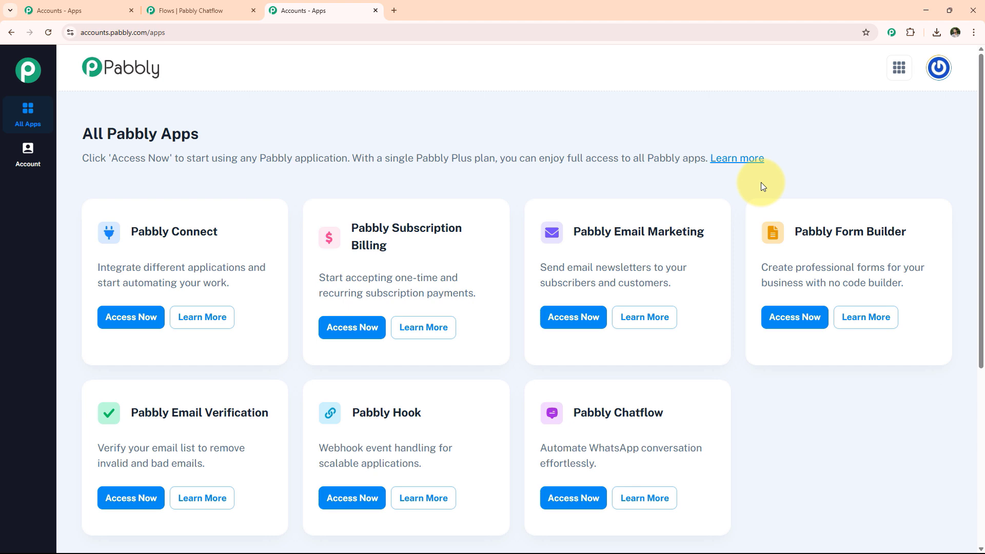
{"action": "left_click", "coordinate": [585, 497]}
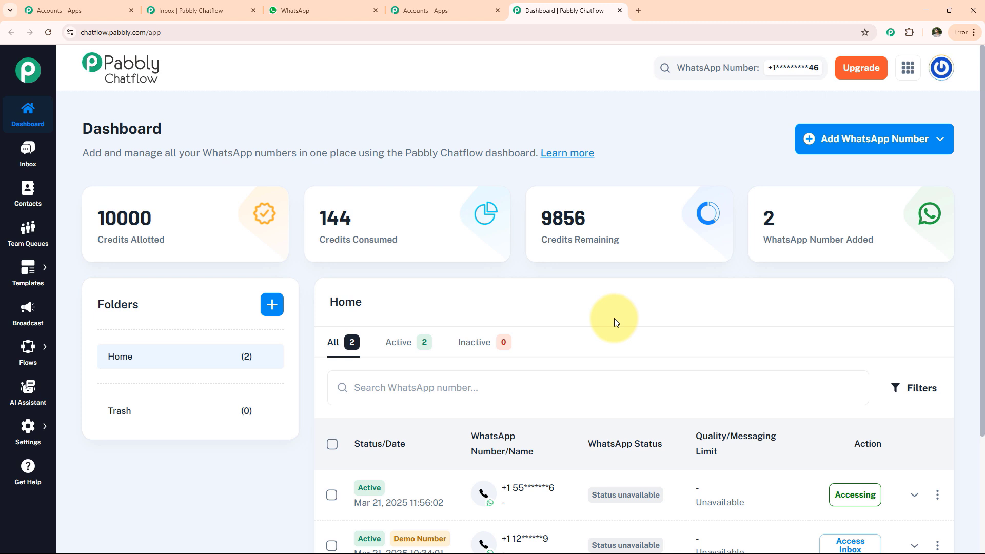
- Examine the Manual Token Connect form for adding a WhatsApp number and close it without entering anything
{"action": "left_click", "coordinate": [853, 147]}
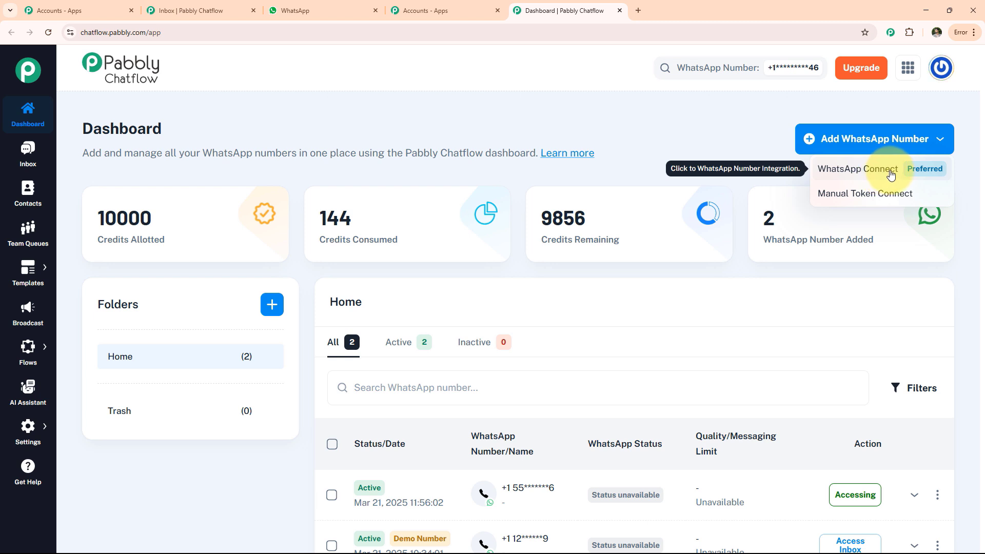
{"action": "left_click", "coordinate": [871, 200]}
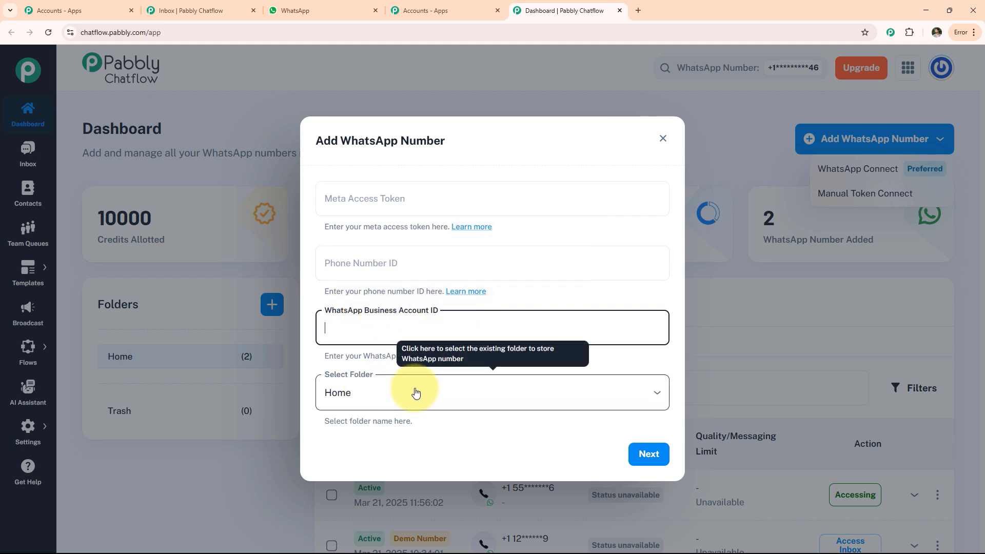
{"action": "left_click", "coordinate": [567, 493]}
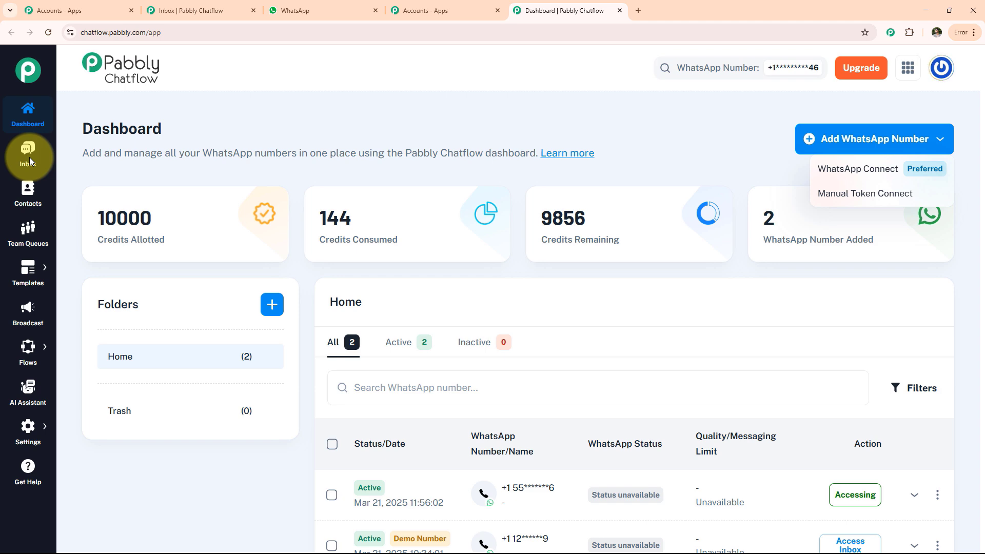
- Look through the Contacts page down to its contact list, and view the Team Queues page
{"action": "left_click", "coordinate": [28, 187]}
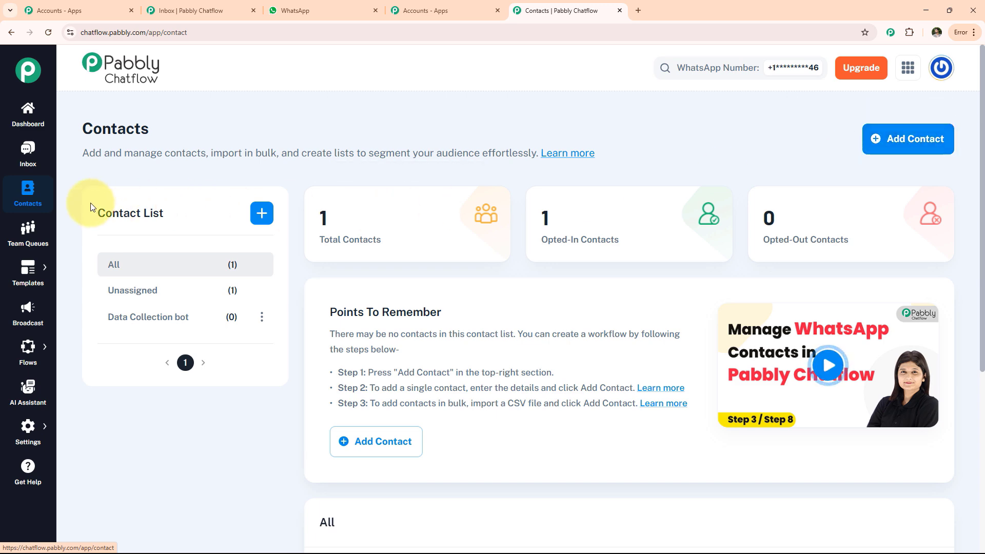
{"action": "scroll", "coordinate": [377, 402], "scroll_direction": "down", "scroll_amount": 4}
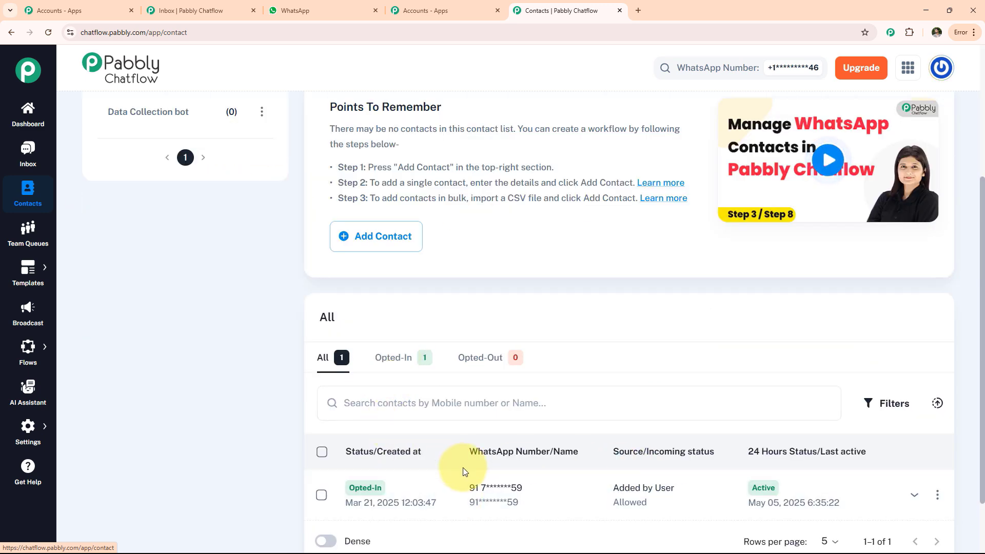
{"action": "left_click", "coordinate": [27, 240]}
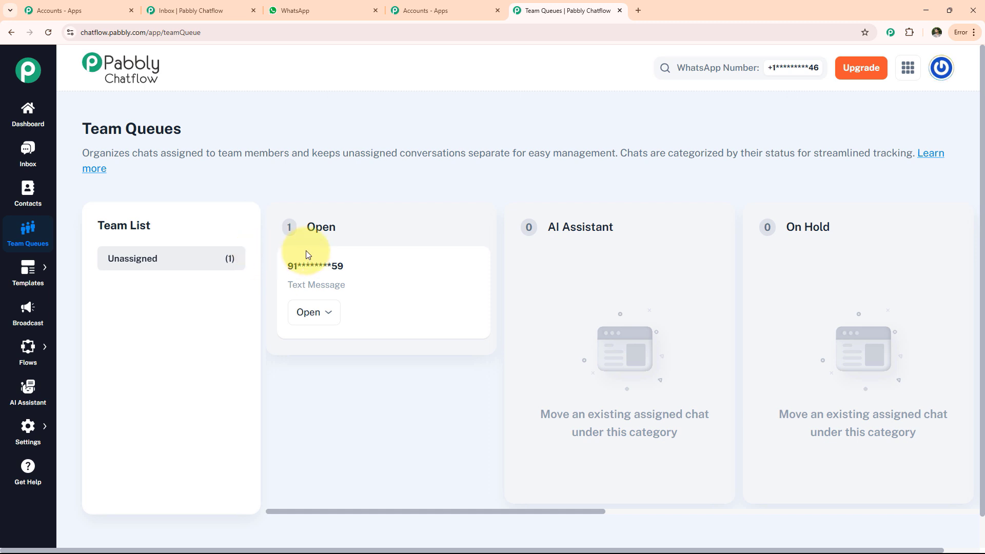
- Open the new template form from the Templates page and examine its fields down to the end
{"action": "left_click", "coordinate": [28, 274]}
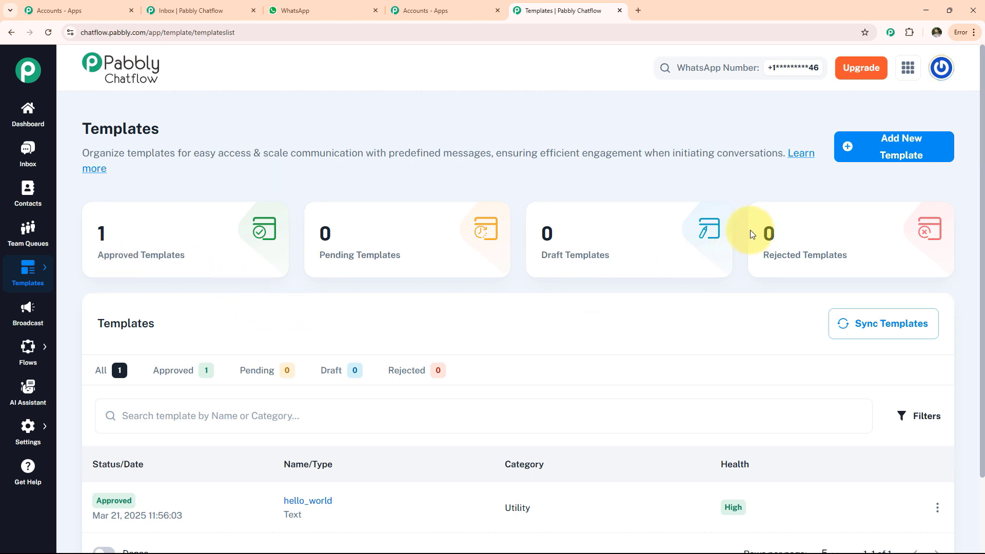
{"action": "left_click", "coordinate": [901, 154]}
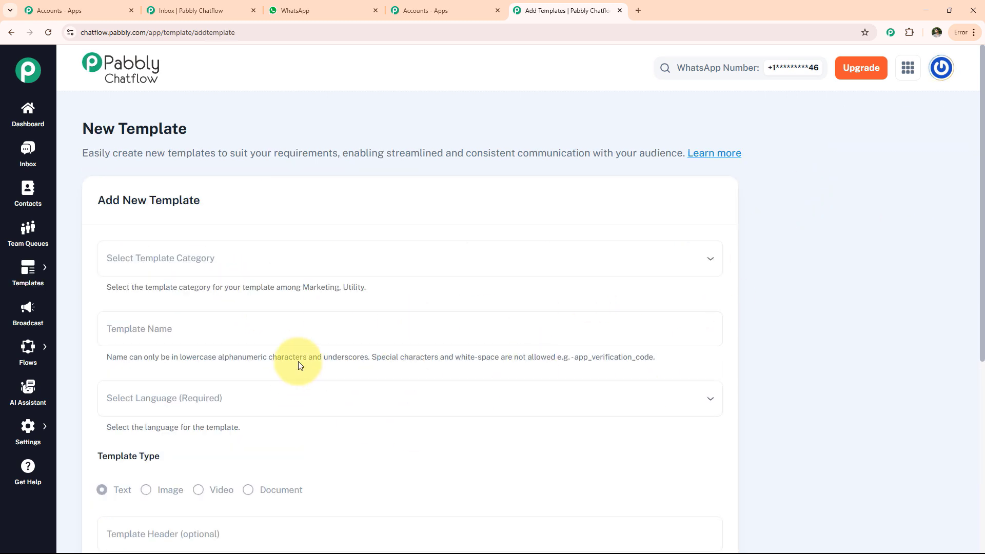
{"action": "scroll", "coordinate": [288, 392], "scroll_direction": "down", "scroll_amount": 6}
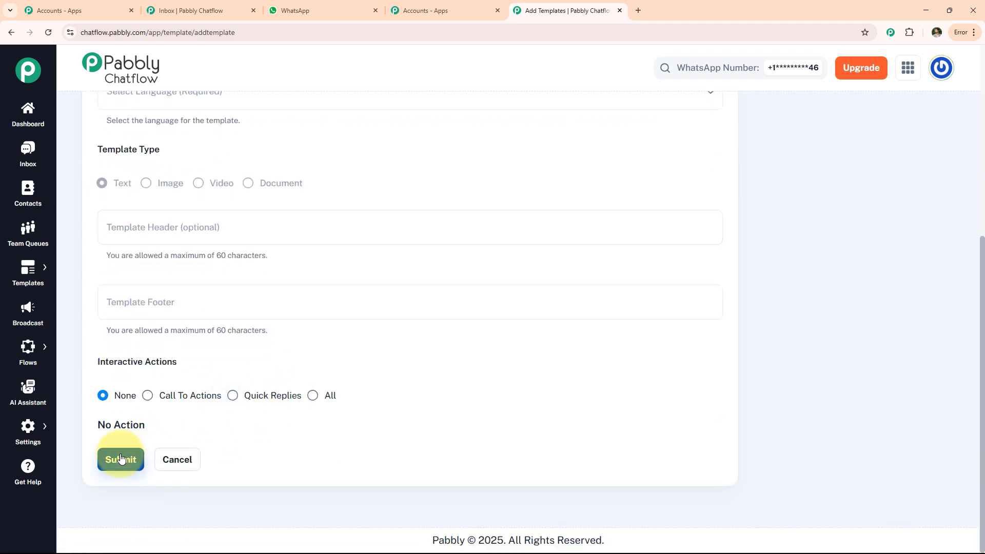
- Open the new broadcast form from the Broadcast page and examine its campaign, contact list and message type settings
{"action": "left_click", "coordinate": [27, 320]}
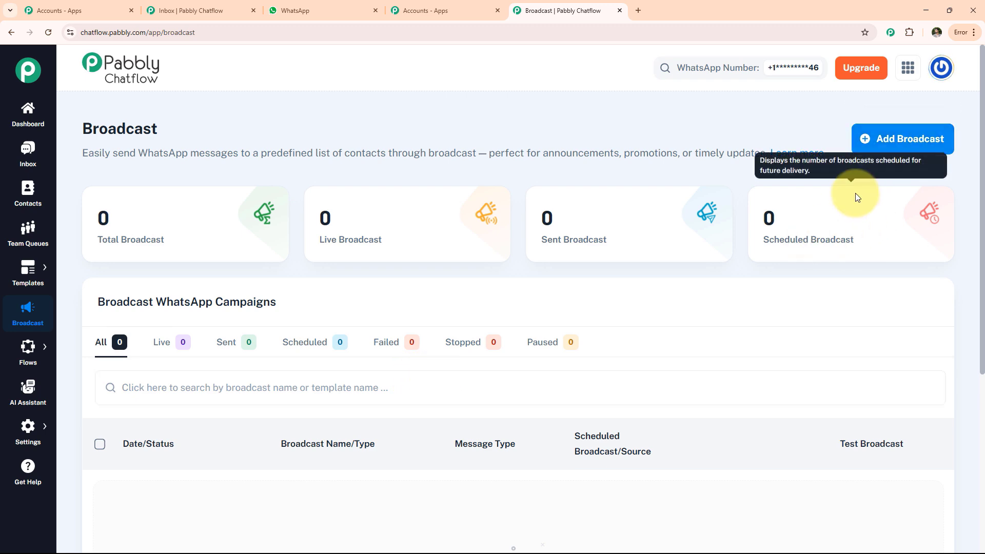
{"action": "left_click", "coordinate": [897, 138]}
{"action": "scroll", "coordinate": [375, 338], "scroll_direction": "down", "scroll_amount": 2}
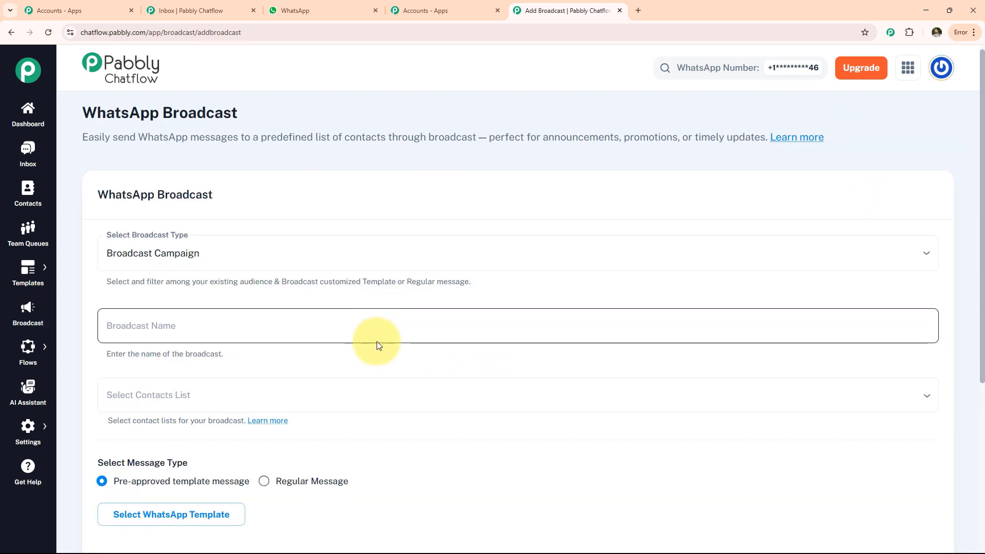
{"action": "scroll", "coordinate": [377, 345], "scroll_direction": "down", "scroll_amount": 5}
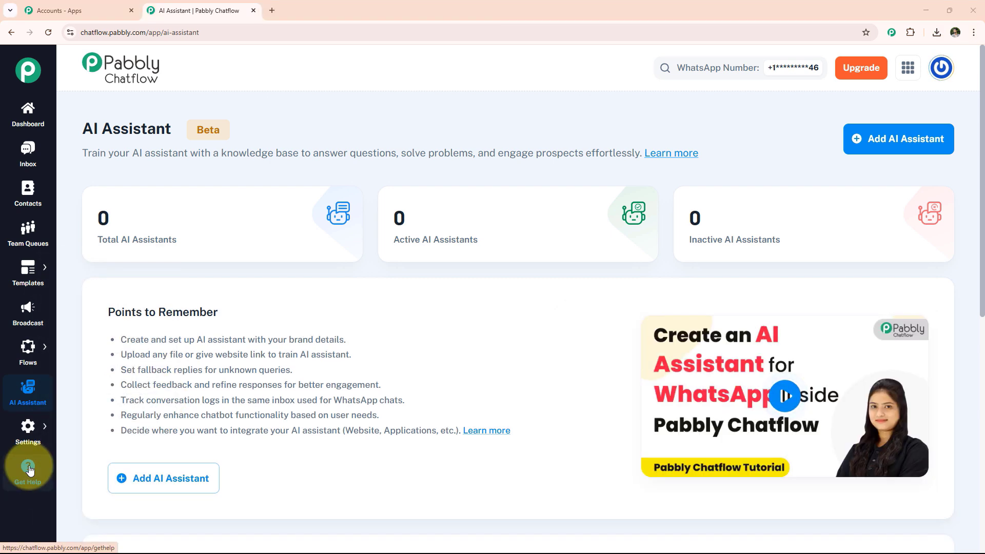
- Open the Flow Builder page and look through the list of existing chatbot flows
{"action": "left_click", "coordinate": [68, 340]}
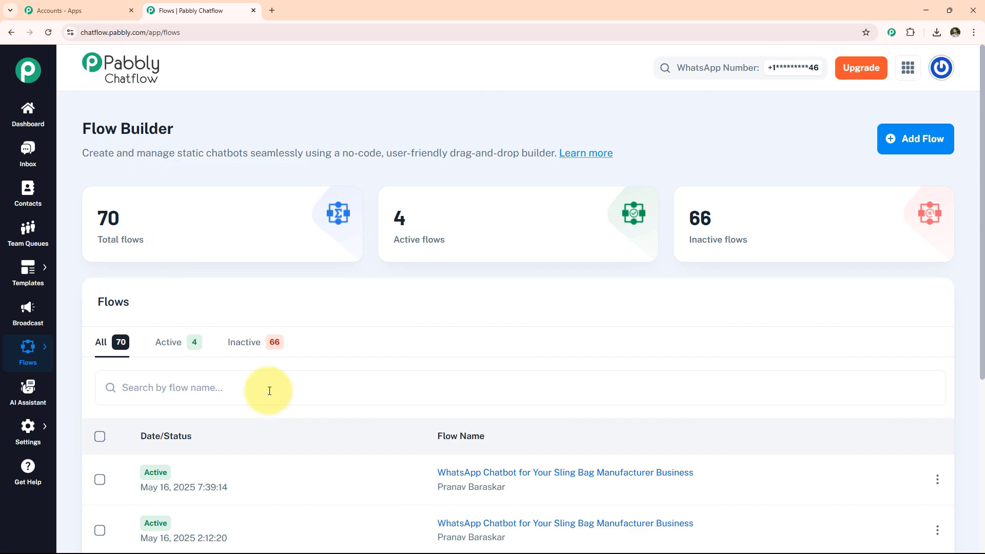
{"action": "scroll", "coordinate": [262, 405], "scroll_direction": "down", "scroll_amount": 2}
{"action": "scroll", "coordinate": [257, 421], "scroll_direction": "down", "scroll_amount": 2}
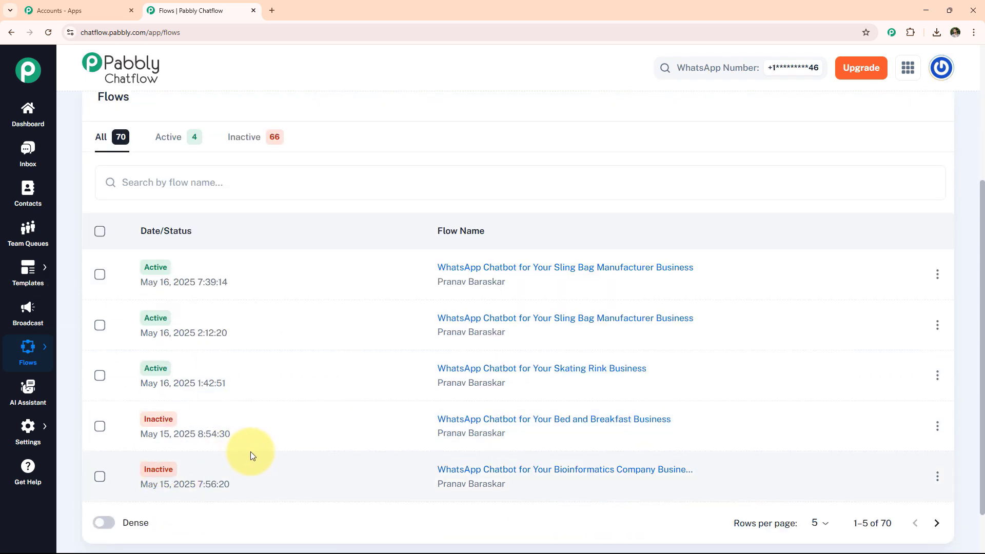
{"action": "scroll", "coordinate": [308, 452], "scroll_direction": "up", "scroll_amount": 4}
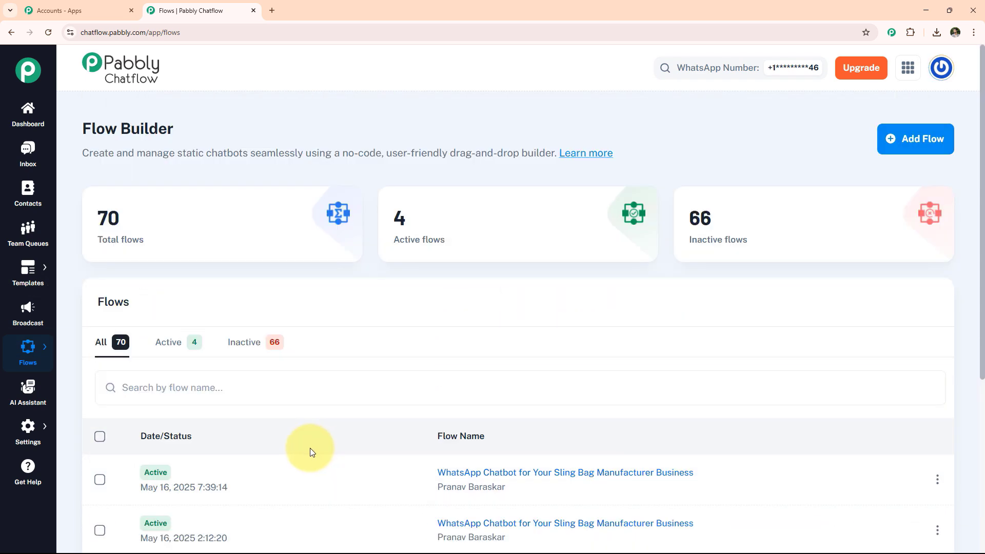
- Create a new flow and name it "WhatsApp Chatbot for Your Social Media Strategist Business"
{"action": "left_click", "coordinate": [892, 149]}
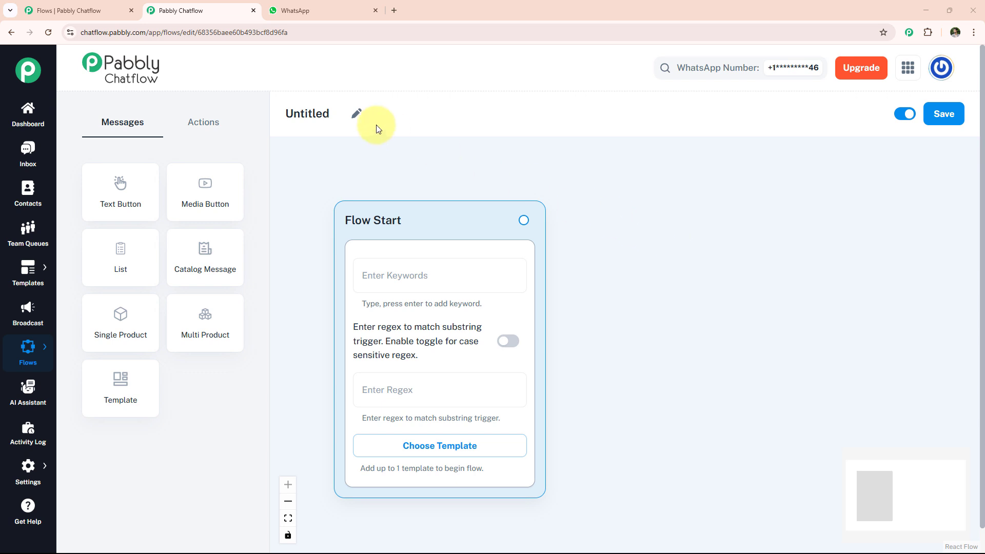
{"action": "left_click", "coordinate": [356, 113]}
{"action": "key", "text": "ctrl+a"}
{"action": "type", "text": "WhatsApp Chatbot for Your Social Media Strategist Business"}
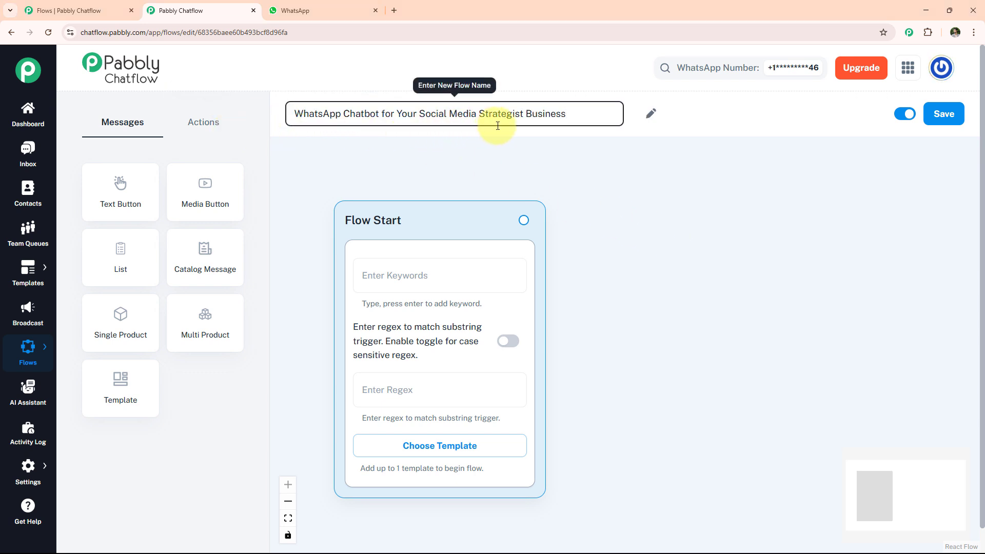
{"action": "left_click", "coordinate": [466, 152]}
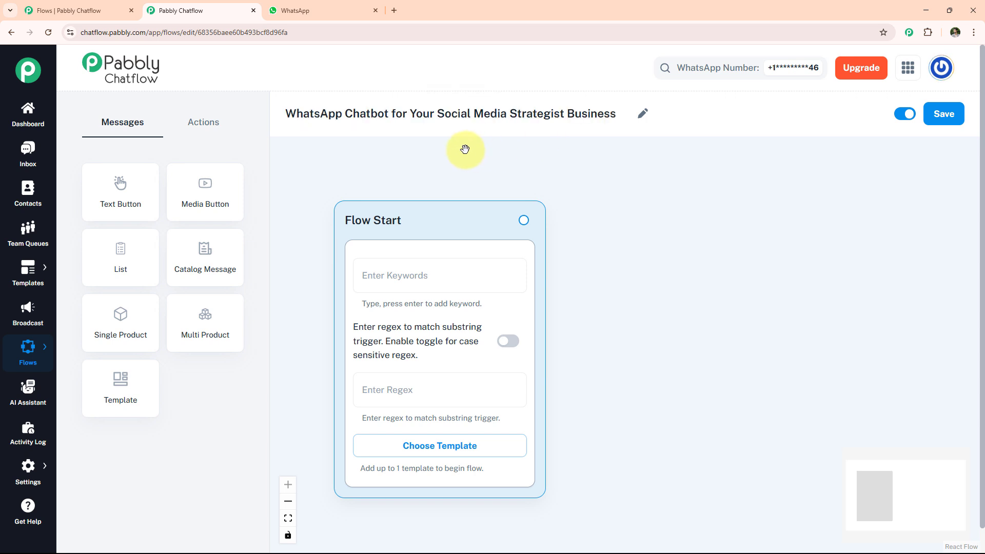
- View the available action nodes and set the Flow Start regex to [\s\S]+
{"action": "left_click", "coordinate": [200, 128]}
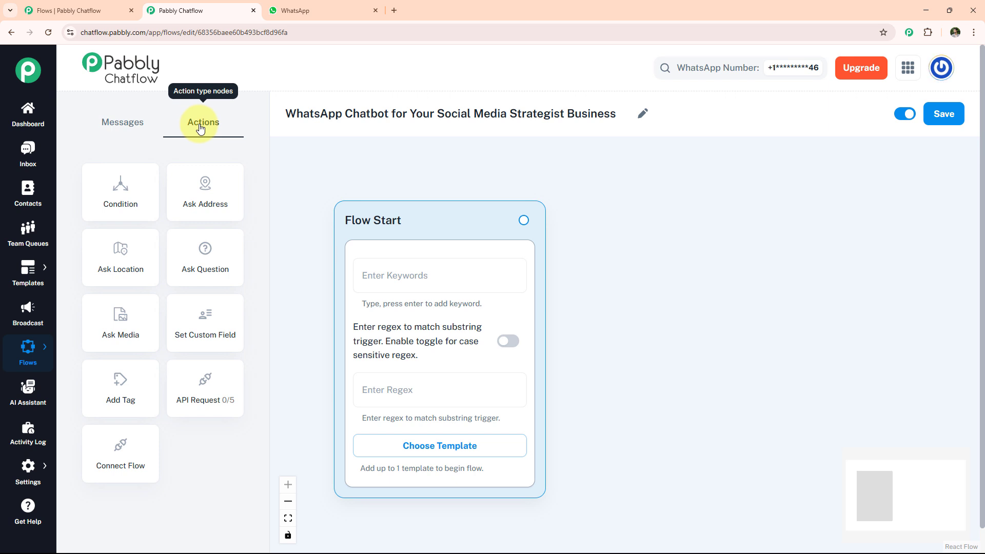
{"action": "left_click", "coordinate": [443, 394]}
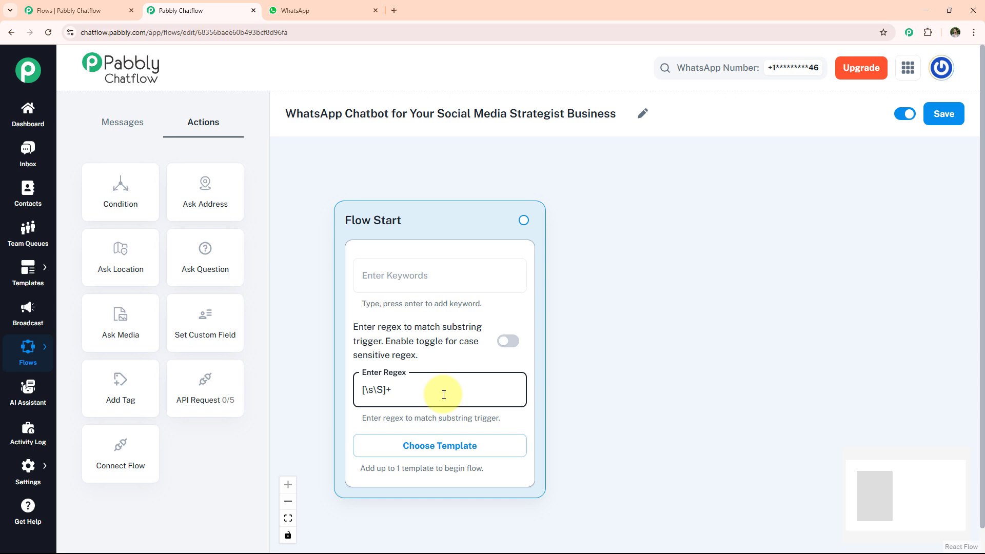
{"action": "left_click", "coordinate": [445, 455]}
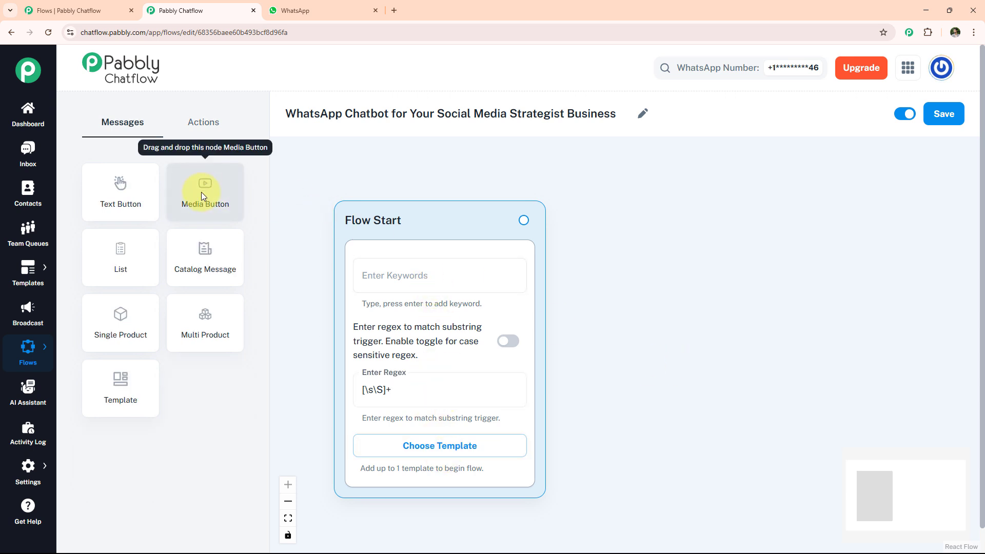
- Add a Text Button node beside Flow Start with the BrightBuzz Media welcome message ending "What would you like to explore today?"
{"action": "left_click_drag", "start_coordinate": [109, 189], "coordinate": [596, 232]}
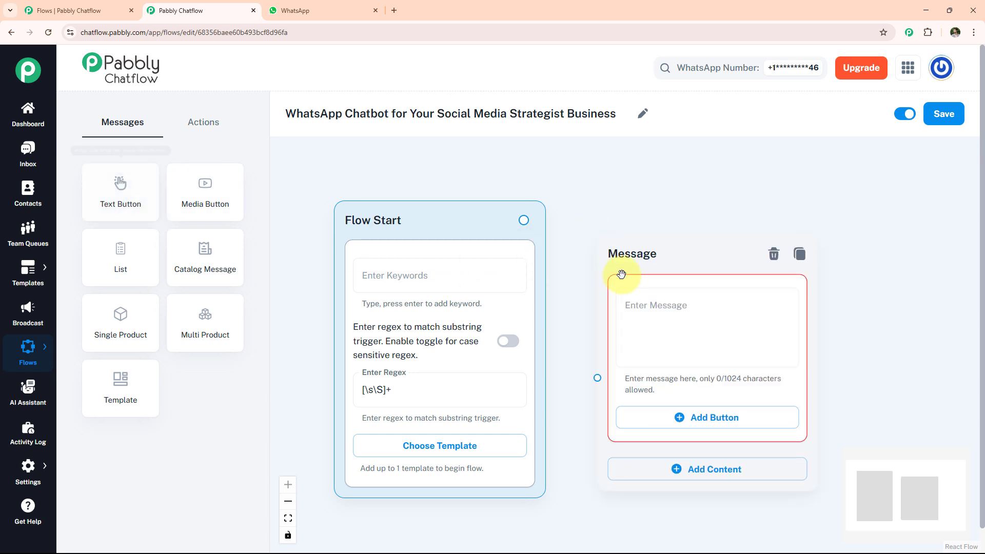
{"action": "left_click", "coordinate": [687, 314]}
{"action": "key", "text": "ctrl+v"}
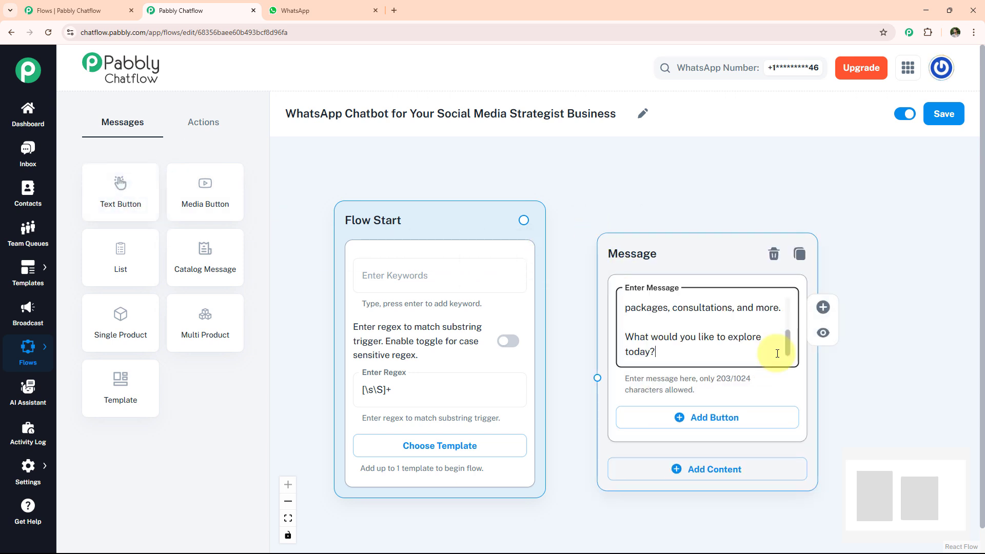
- Add the buttons "💲 View Packages", "📊 Free Audit" and "📞 Book a Call" to the welcome message and connect Flow Start to it
{"action": "left_click", "coordinate": [749, 430]}
{"action": "left_click", "coordinate": [682, 433]}
{"action": "type", "text": "💲 View Packages"}
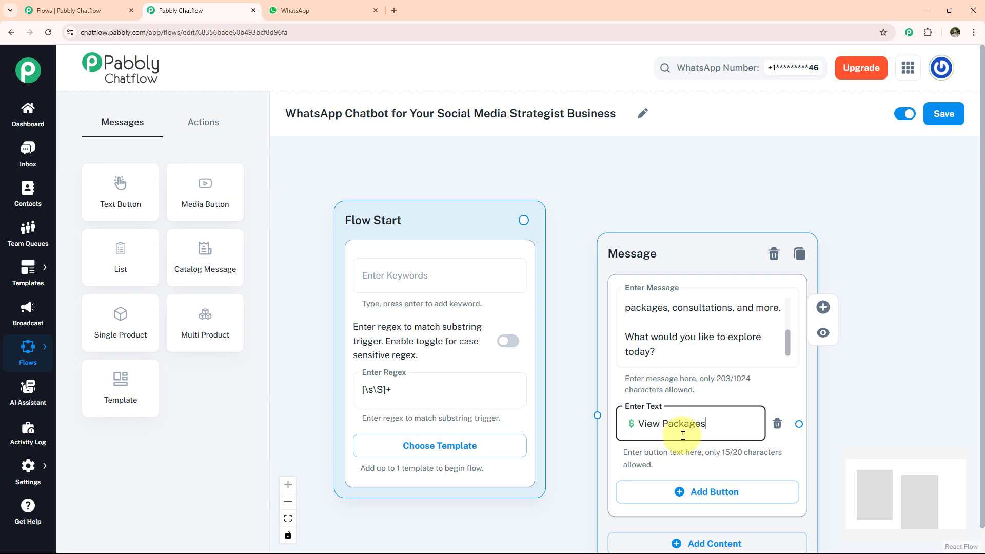
{"action": "left_click", "coordinate": [694, 495]}
{"action": "left_click", "coordinate": [690, 490]}
{"action": "type", "text": "📊 Free Audit"}
{"action": "left_click_drag", "start_coordinate": [700, 262], "coordinate": [700, 160]}
{"action": "left_click", "coordinate": [697, 464]}
{"action": "left_click", "coordinate": [696, 476]}
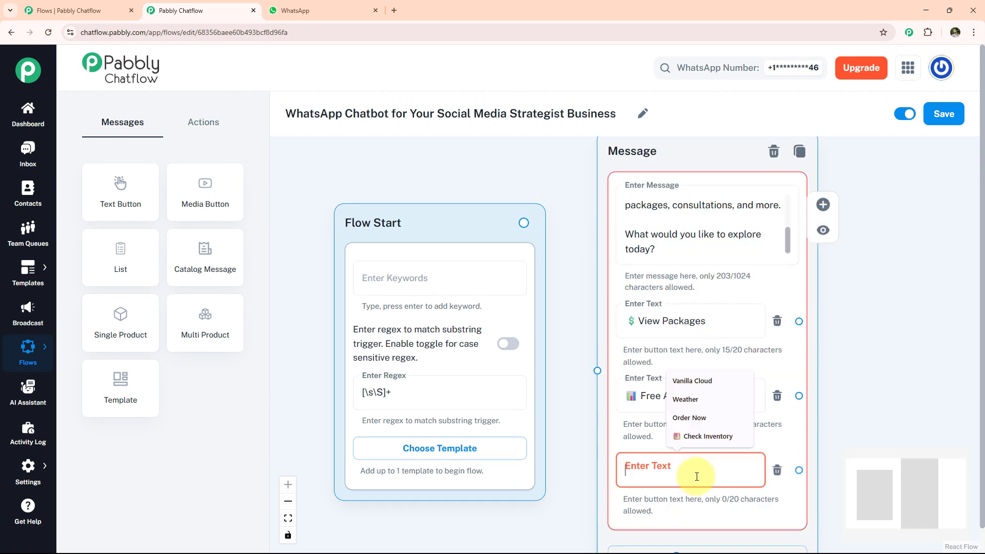
{"action": "type", "text": "📞 Book a Call"}
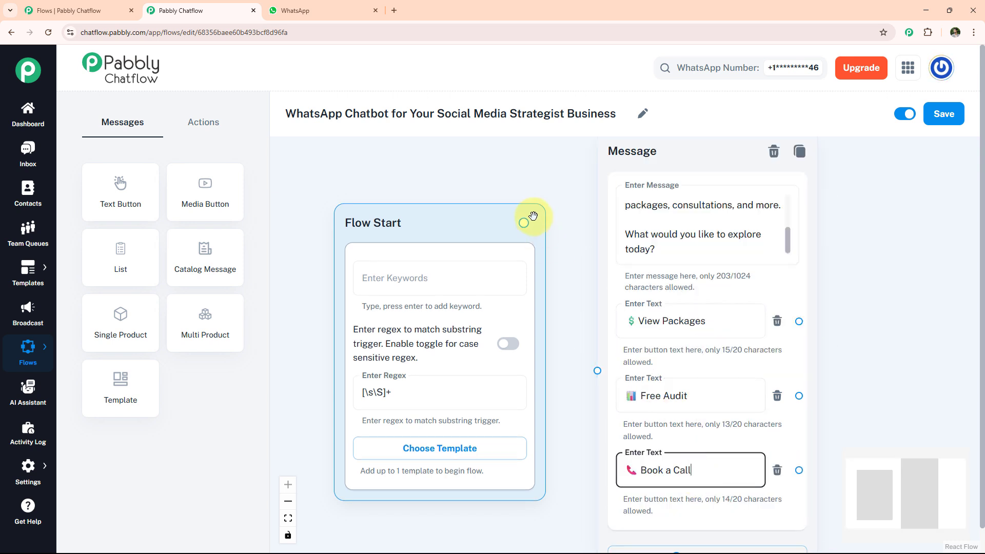
{"action": "left_click_drag", "start_coordinate": [524, 222], "coordinate": [597, 370]}
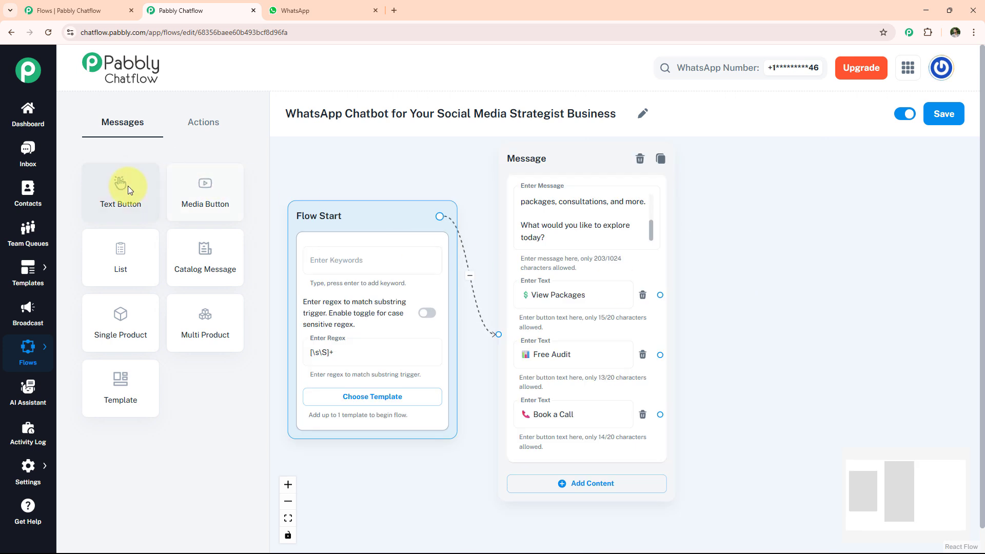
- Add a second Text Button node with the package details, including "*Starter Strategy – $199*", and connect the View Packages button to it
{"action": "left_click_drag", "start_coordinate": [127, 188], "coordinate": [732, 221]}
{"action": "left_click", "coordinate": [773, 280]}
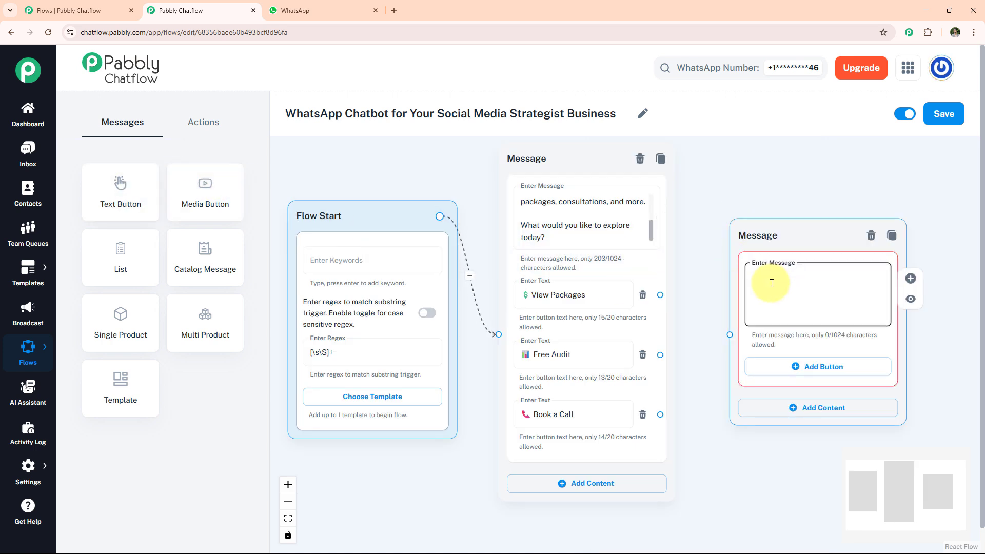
{"action": "key", "text": "ctrl+v"}
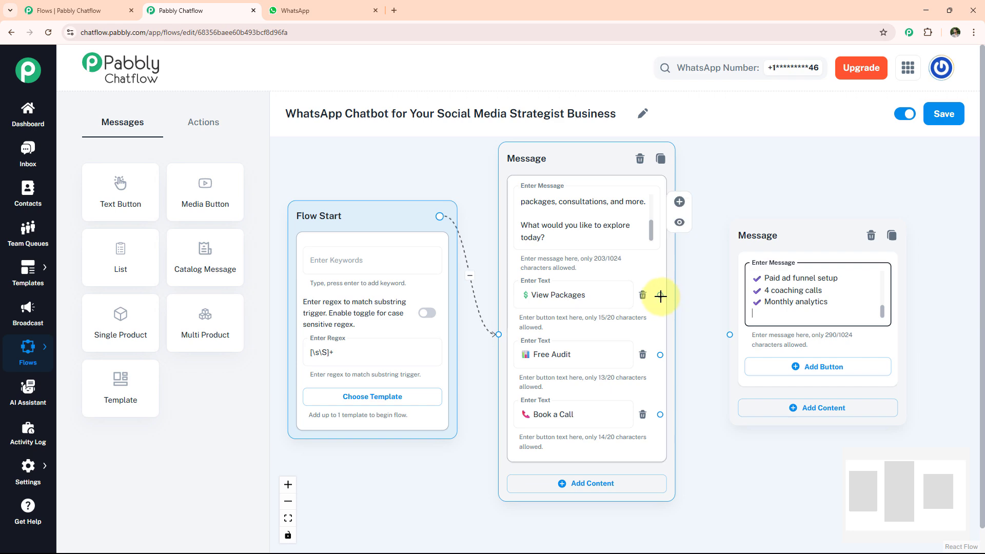
{"action": "left_click_drag", "start_coordinate": [660, 296], "coordinate": [728, 334]}
{"action": "left_click", "coordinate": [820, 241]}
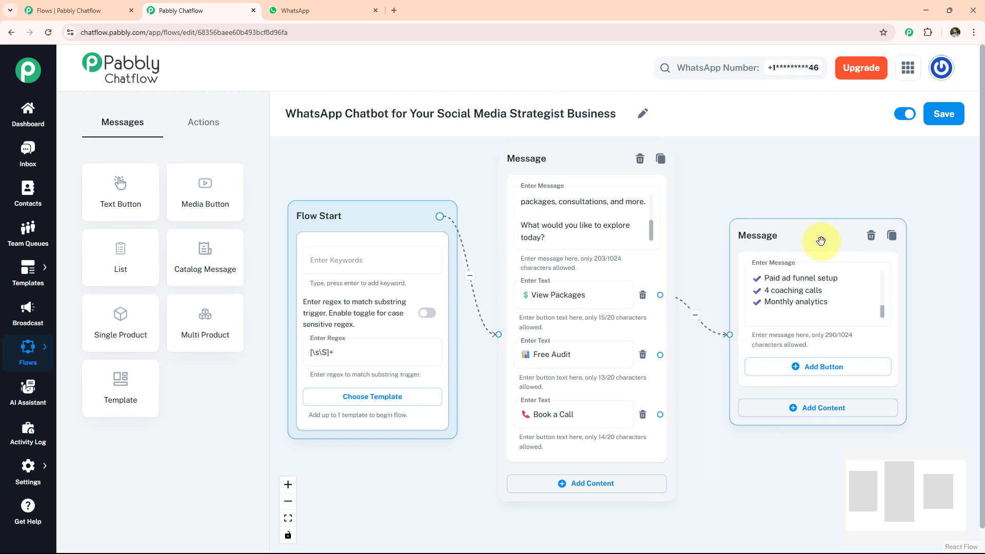
- Add an Ask Question node with the message "Let's lock in a time to talk growth! 📊 Please share Your *Full Name*:"
{"action": "left_click", "coordinate": [203, 122]}
{"action": "left_click_drag", "start_coordinate": [211, 250], "coordinate": [728, 259]}
{"action": "left_click", "coordinate": [758, 303]}
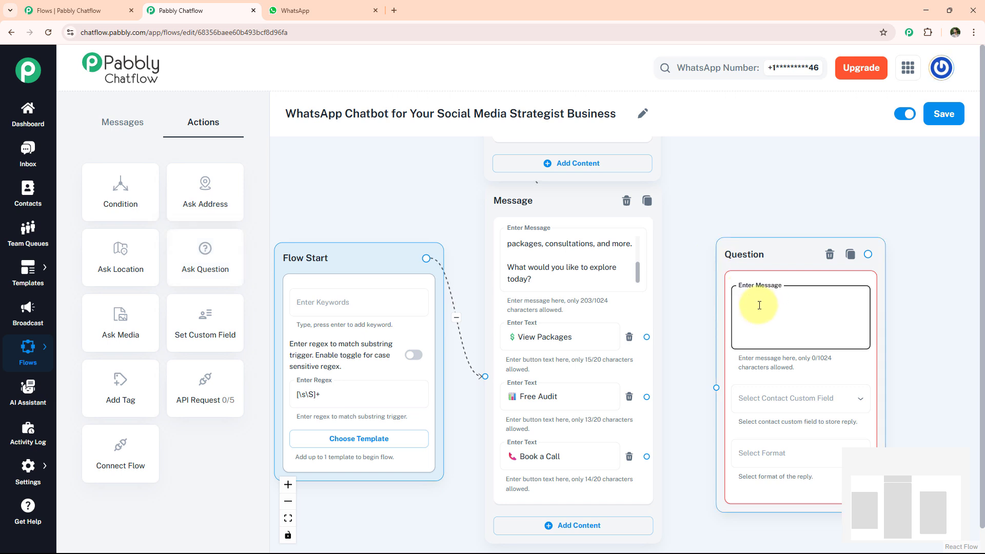
{"action": "type", "text": "Let’s lock in a time to talk growth! 📊 Please share Your *Full Name*:"}
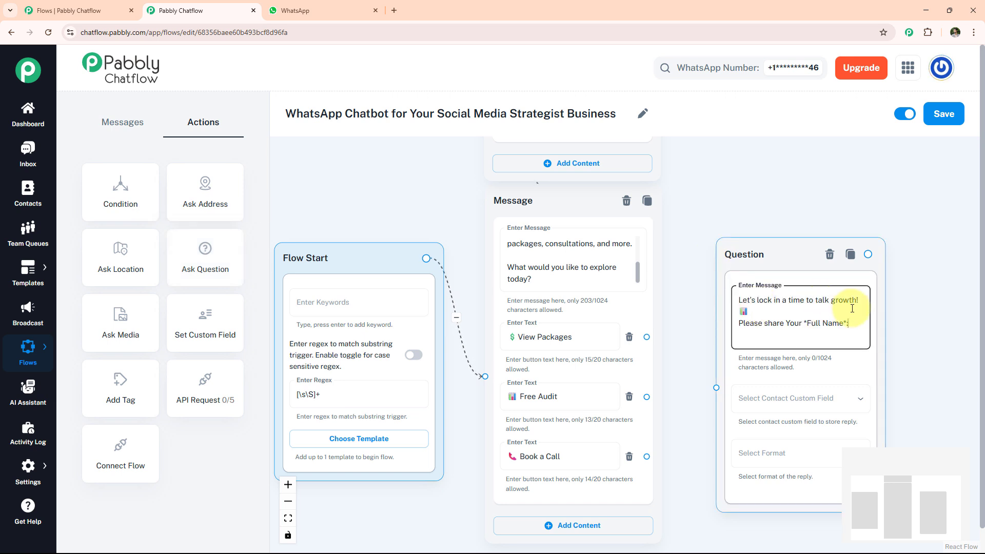
{"action": "scroll", "coordinate": [809, 321], "scroll_direction": "up", "scroll_amount": 2}
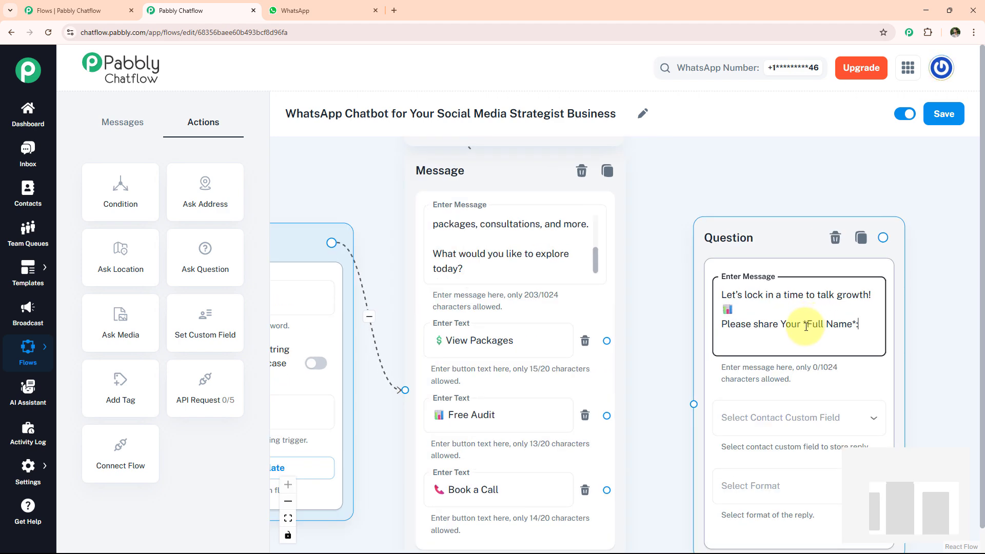
{"action": "scroll", "coordinate": [805, 327], "scroll_direction": "down", "scroll_amount": 1}
- Store the full-name question's reply in the Fullname custom field with the Text format
{"action": "left_click", "coordinate": [801, 421]}
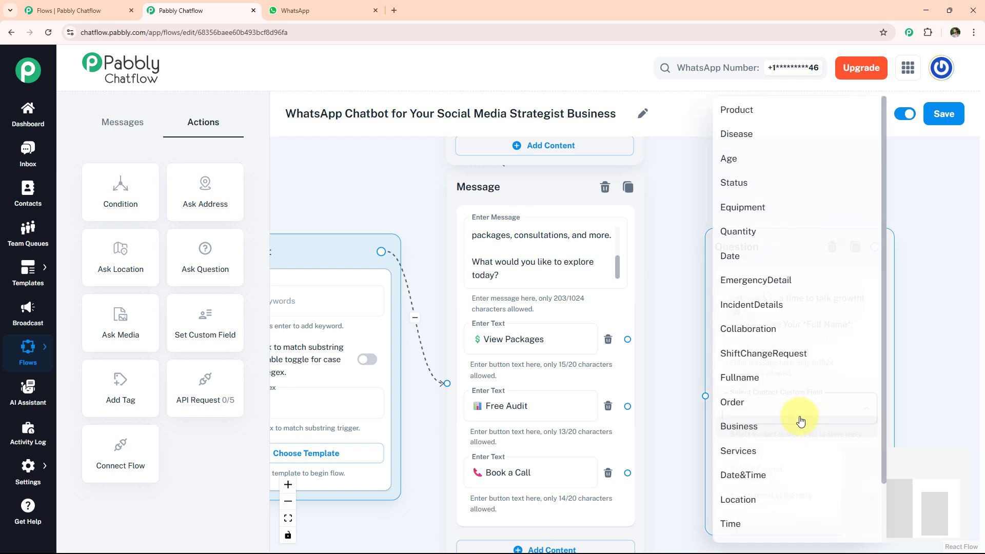
{"action": "left_click", "coordinate": [792, 378]}
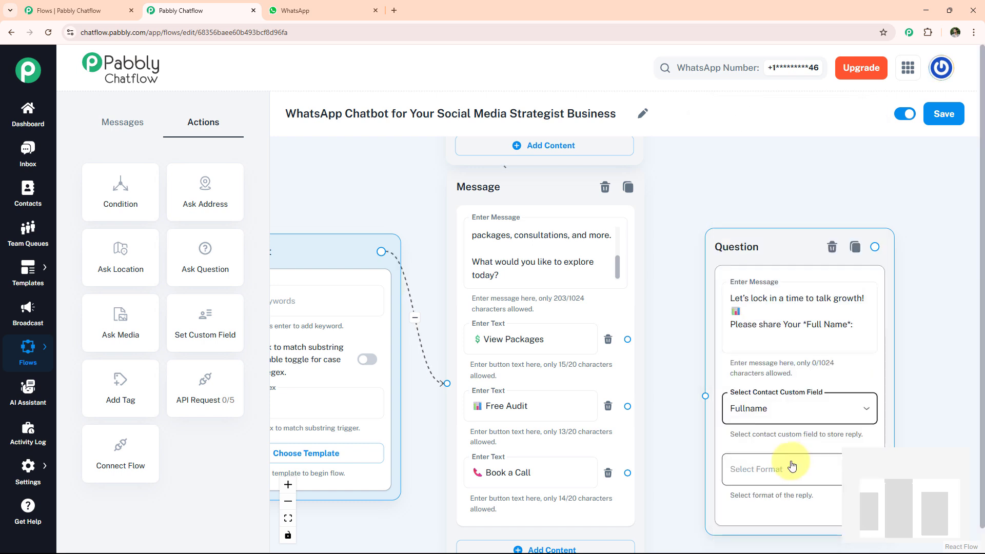
{"action": "left_click", "coordinate": [791, 467]}
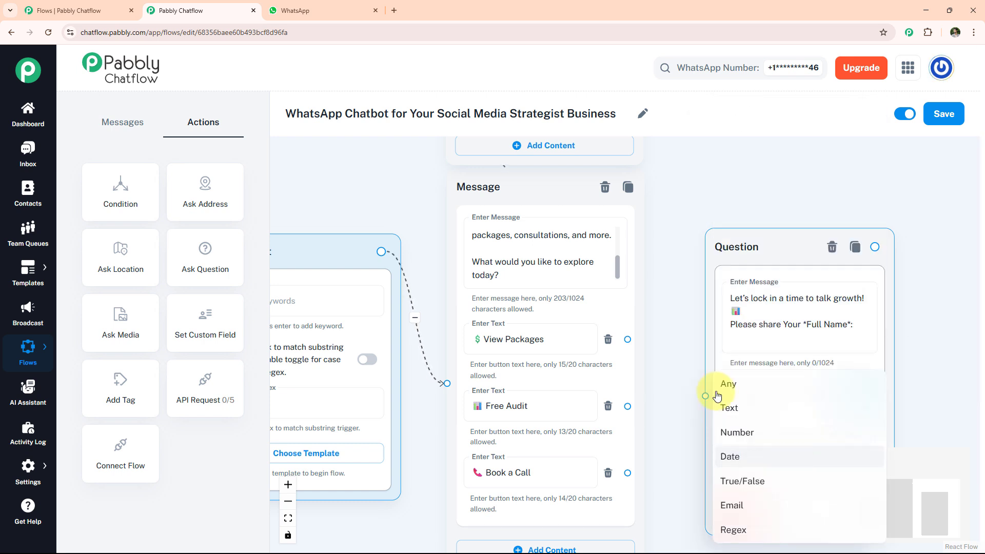
{"action": "left_click", "coordinate": [737, 411]}
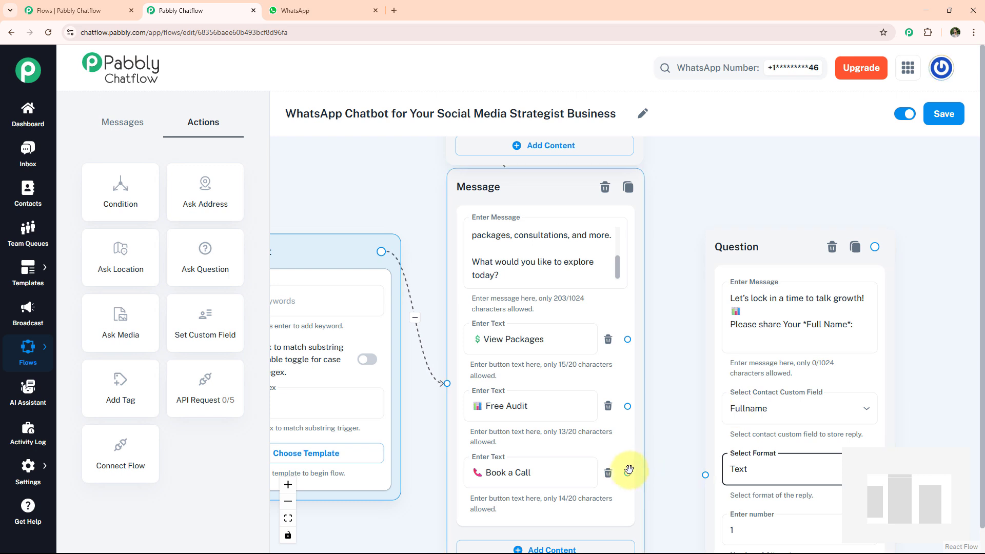
- Connect the Book a Call and Free Audit buttons to the full-name question and save the flow
{"action": "left_click_drag", "start_coordinate": [627, 472], "coordinate": [704, 473]}
{"action": "left_click_drag", "start_coordinate": [627, 406], "coordinate": [704, 473]}
{"action": "left_click", "coordinate": [946, 123]}
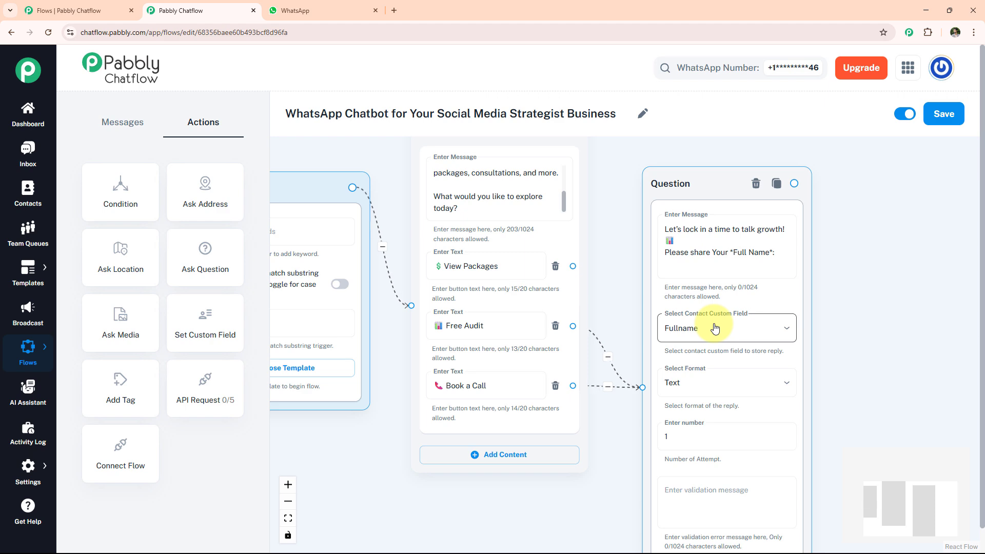
- Open the Contact Custom Fields settings and look through the existing fields down to the end of the list
{"action": "mouse_move", "coordinate": [26, 464]}
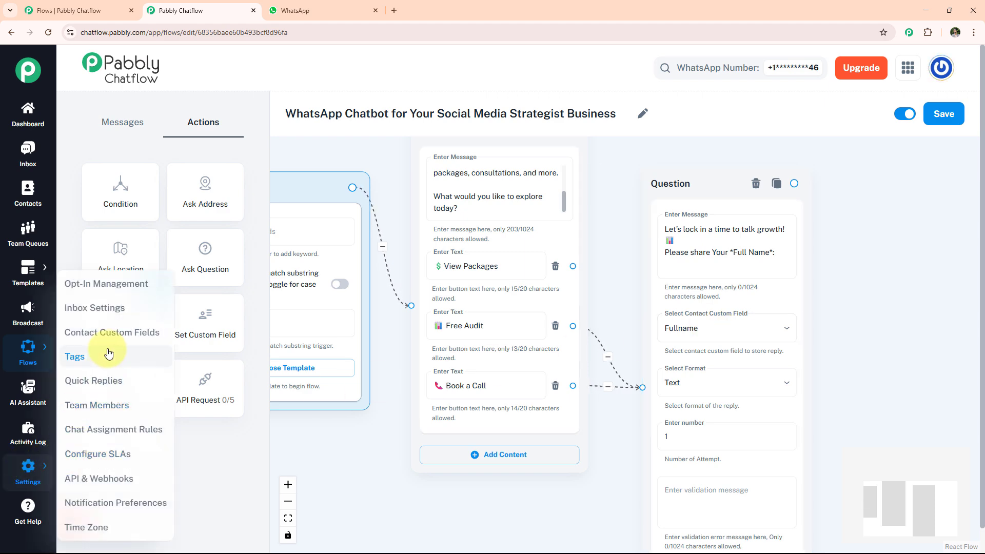
{"action": "left_click", "coordinate": [107, 332]}
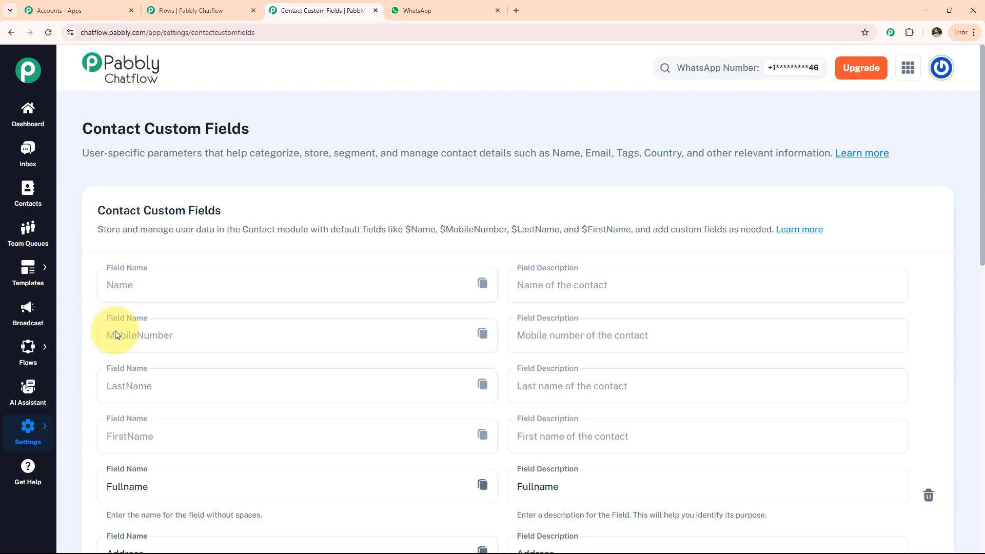
{"action": "scroll", "coordinate": [115, 330], "scroll_direction": "down", "scroll_amount": 4}
{"action": "scroll", "coordinate": [156, 398], "scroll_direction": "down", "scroll_amount": 3}
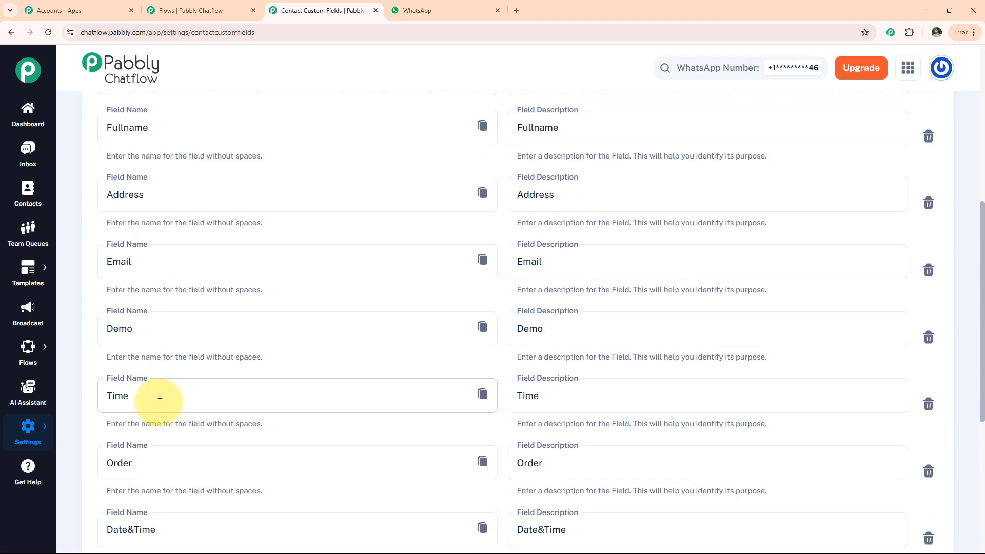
{"action": "scroll", "coordinate": [136, 366], "scroll_direction": "down", "scroll_amount": 3}
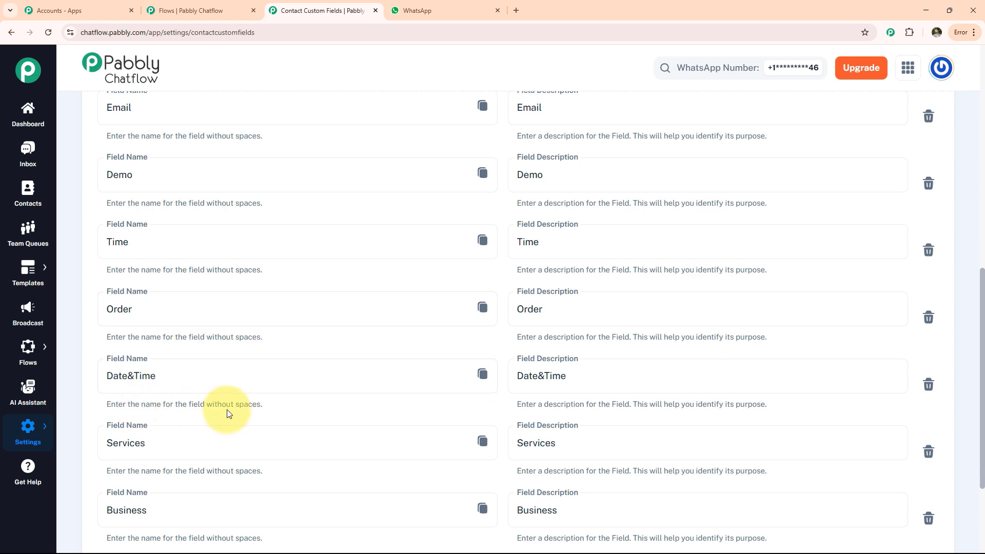
{"action": "scroll", "coordinate": [205, 408], "scroll_direction": "down", "scroll_amount": 3}
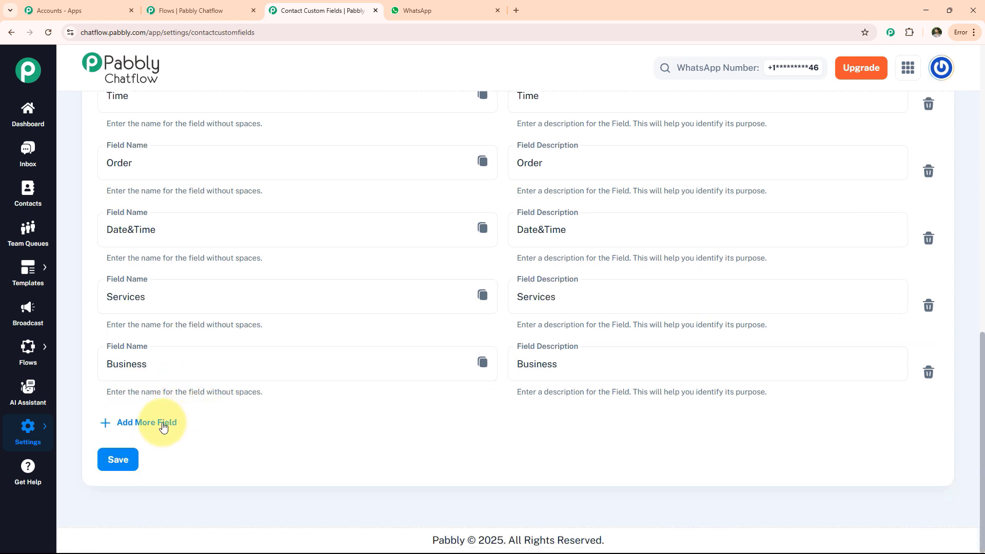
- Add a contact custom field named xyz and save the custom fields
{"action": "left_click", "coordinate": [140, 425]}
{"action": "left_click", "coordinate": [141, 431]}
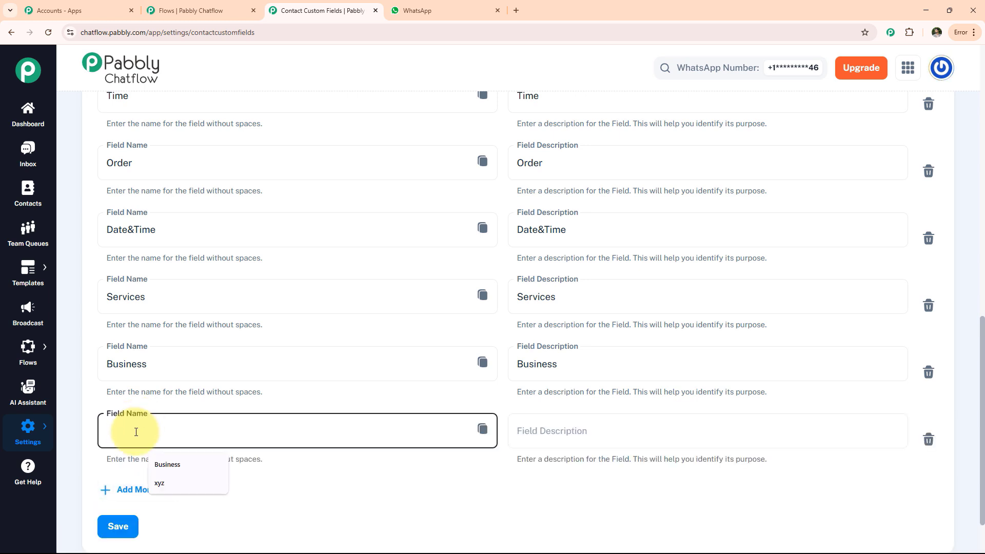
{"action": "left_click", "coordinate": [167, 482]}
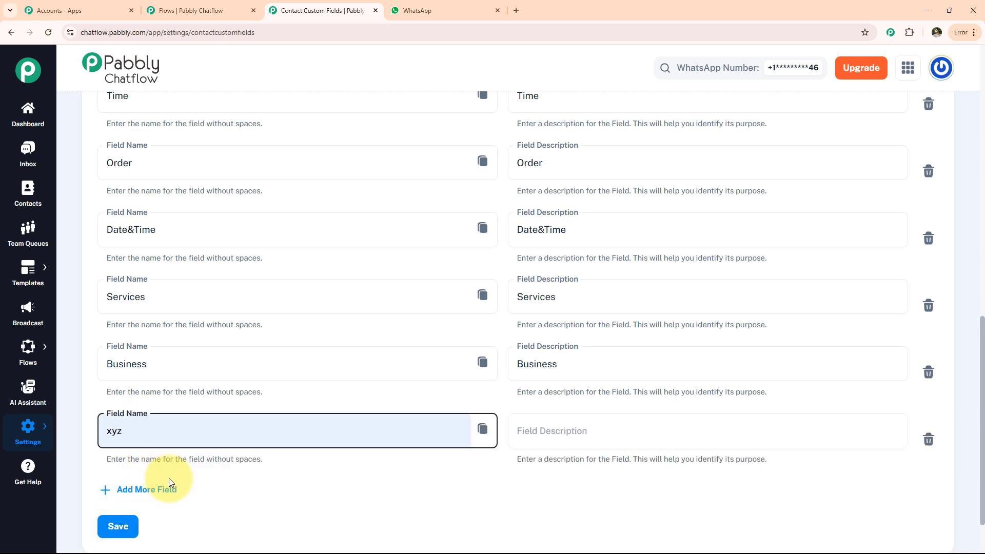
{"action": "left_click", "coordinate": [119, 527]}
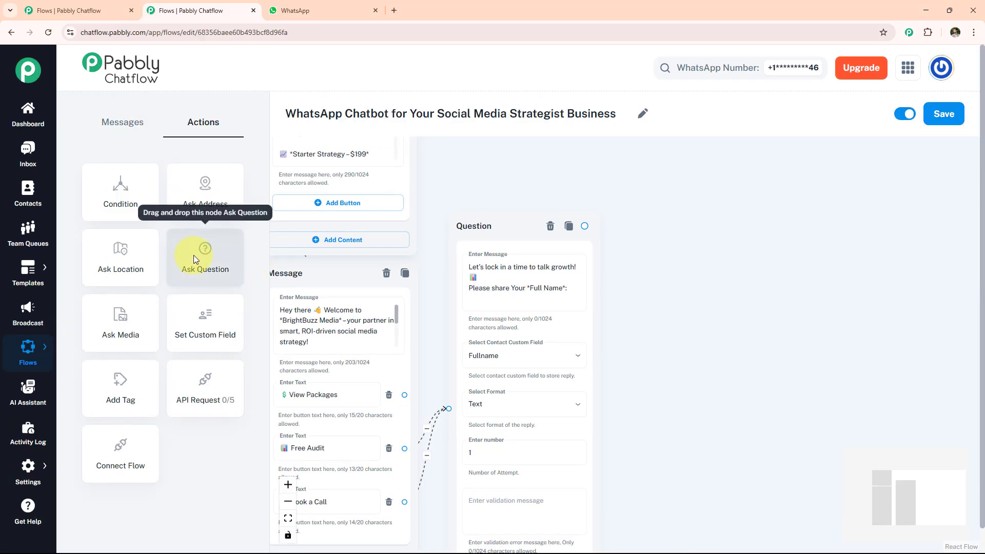
- Add an Ask Question node reading "Please Share Your *Business/Brand* Name:", storing the reply in the Business field with the Text format
{"action": "left_click_drag", "start_coordinate": [197, 256], "coordinate": [607, 254]}
{"action": "left_click_drag", "start_coordinate": [608, 254], "coordinate": [666, 231]}
{"action": "left_click", "coordinate": [750, 295]}
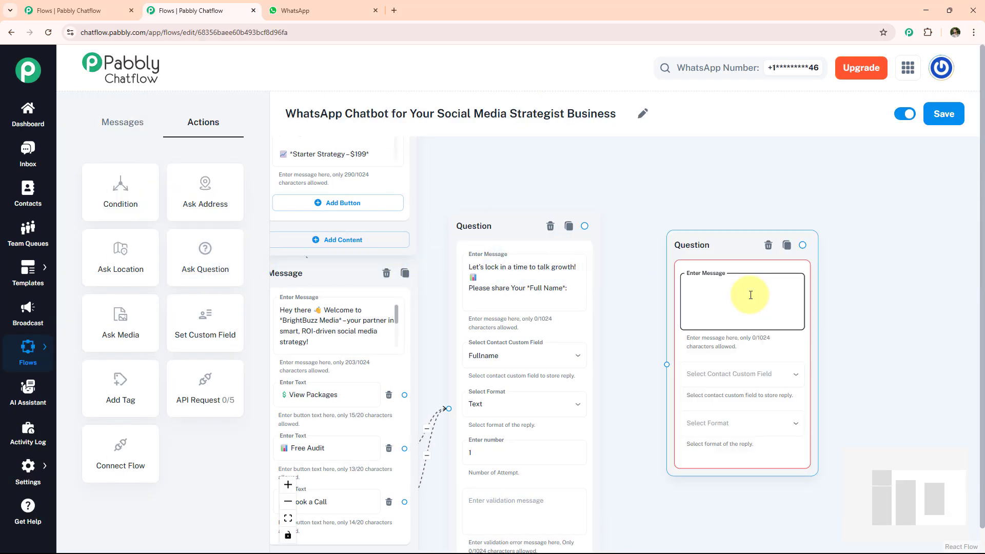
{"action": "type", "text": "Please Share Your *Business/Brand* Name:"}
{"action": "left_click", "coordinate": [734, 376]}
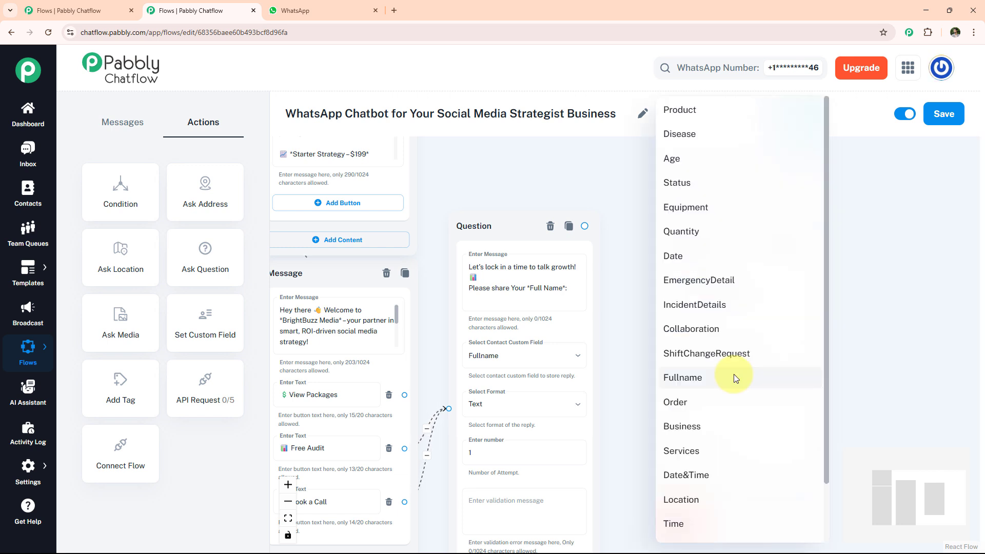
{"action": "left_click", "coordinate": [714, 426]}
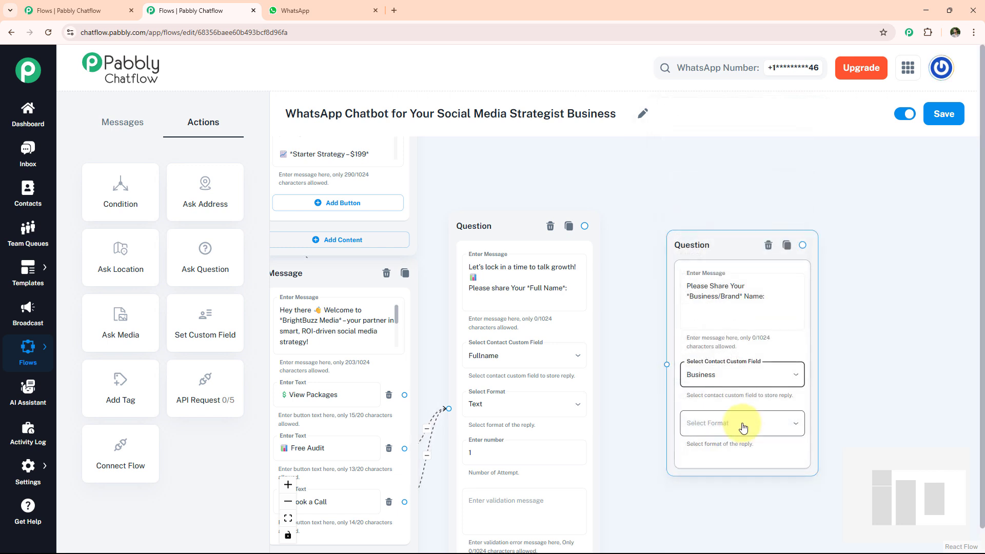
{"action": "left_click", "coordinate": [685, 423]}
{"action": "left_click", "coordinate": [712, 413]}
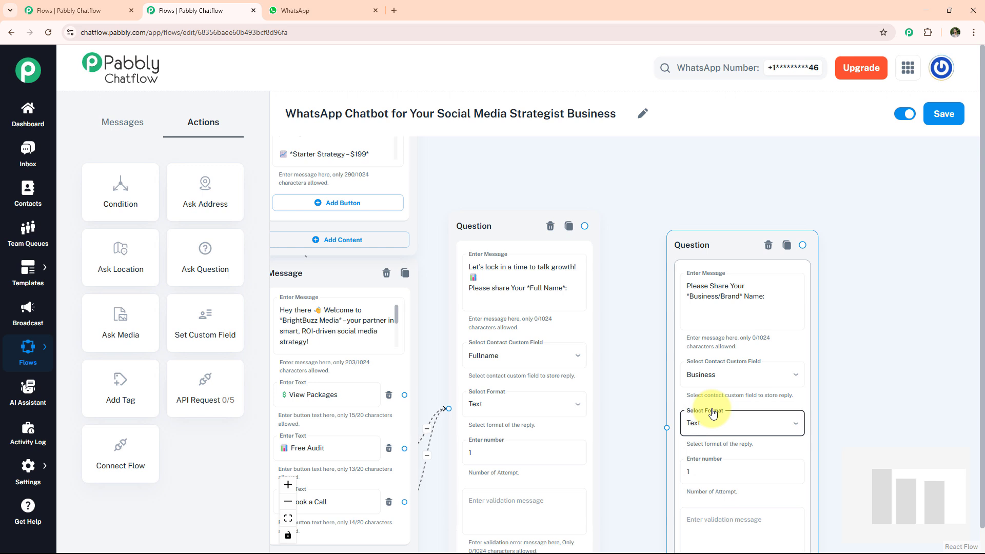
- Connect the full-name question to the Business/Brand name question
{"action": "left_click_drag", "start_coordinate": [584, 226], "coordinate": [666, 427]}
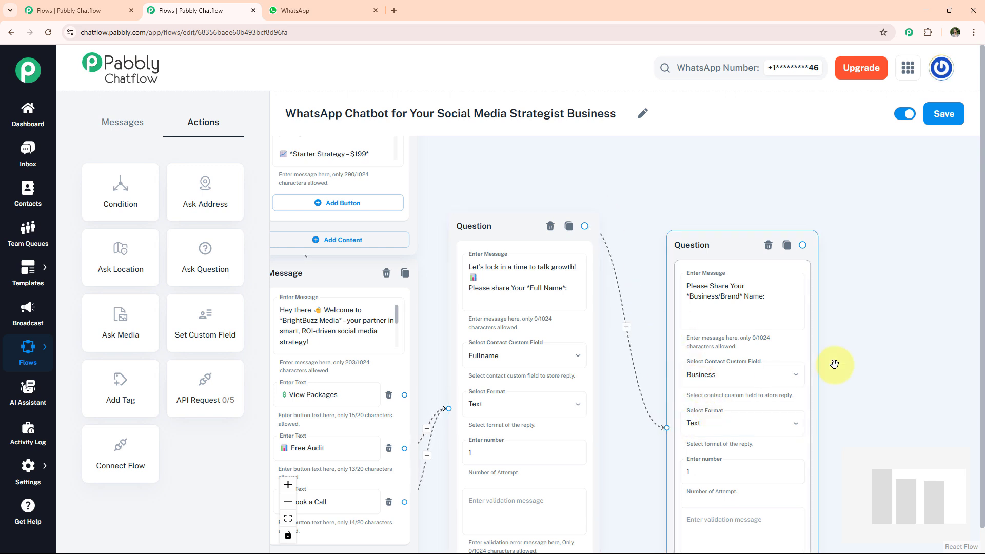
- Add an Ask Question node reading "Preferred *Date*", storing the reply in the Date field with the Text format, and link the Business/Brand question to it
{"action": "left_click_drag", "start_coordinate": [834, 364], "coordinate": [726, 312]}
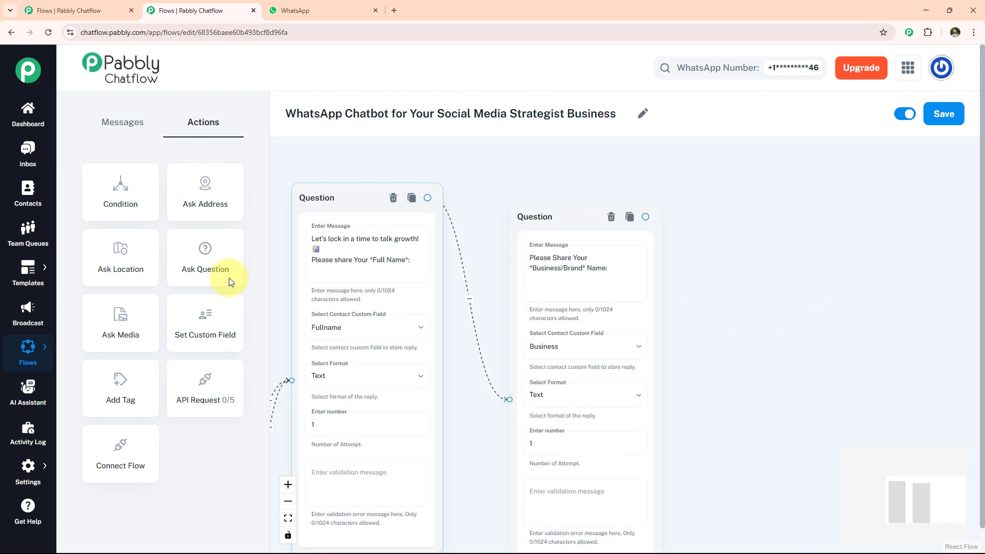
{"action": "left_click_drag", "start_coordinate": [226, 278], "coordinate": [742, 288]}
{"action": "left_click", "coordinate": [790, 308]}
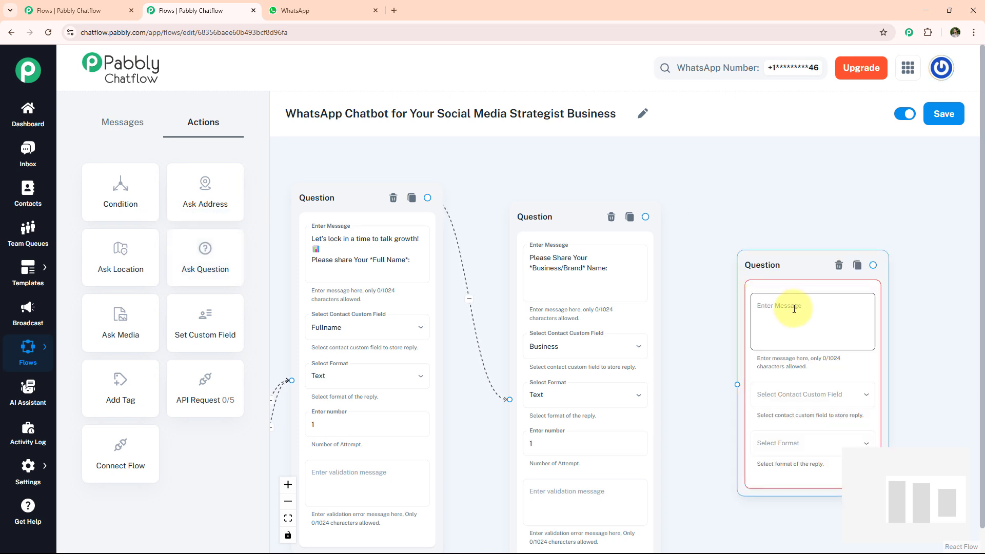
{"action": "left_click", "coordinate": [798, 394]}
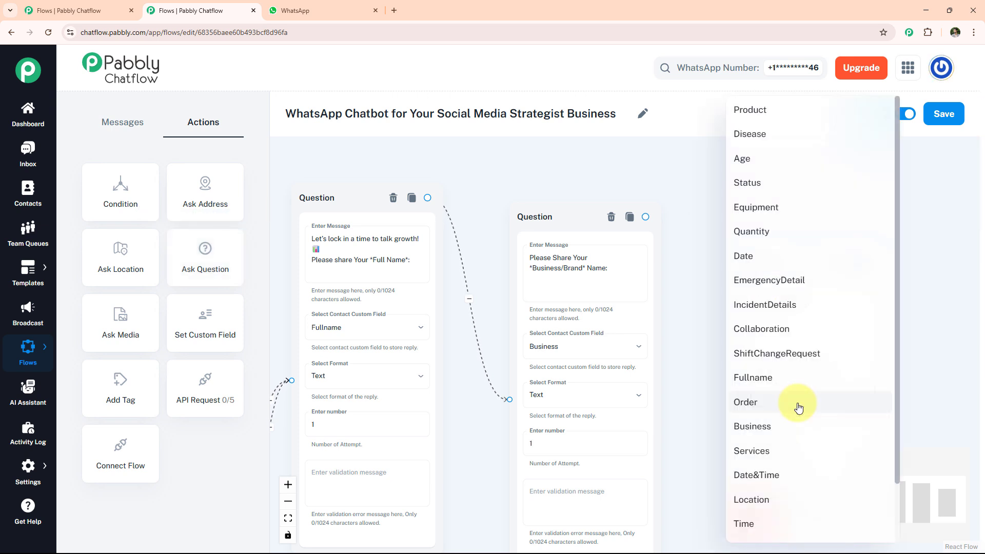
{"action": "left_click", "coordinate": [798, 402]}
{"action": "left_click", "coordinate": [769, 442]}
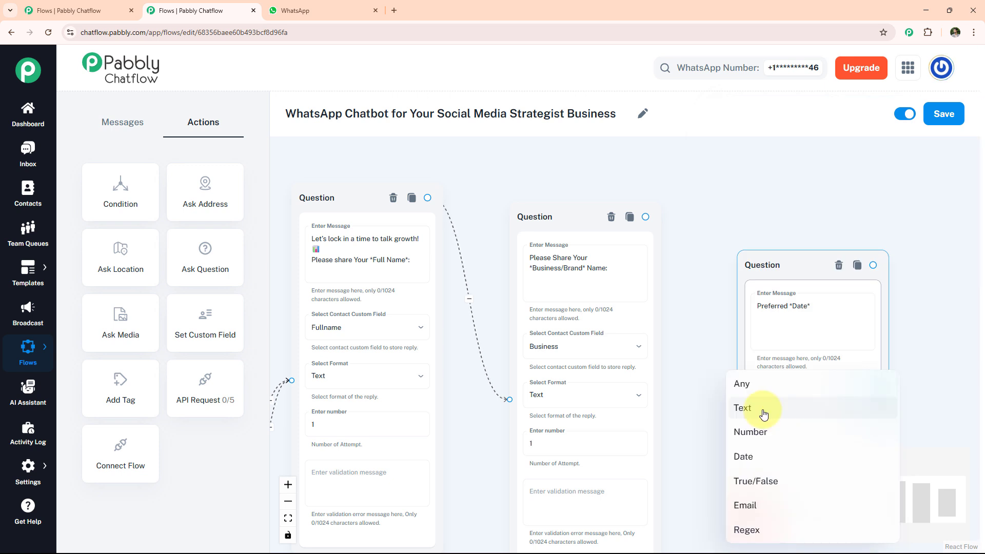
{"action": "left_click", "coordinate": [763, 413]}
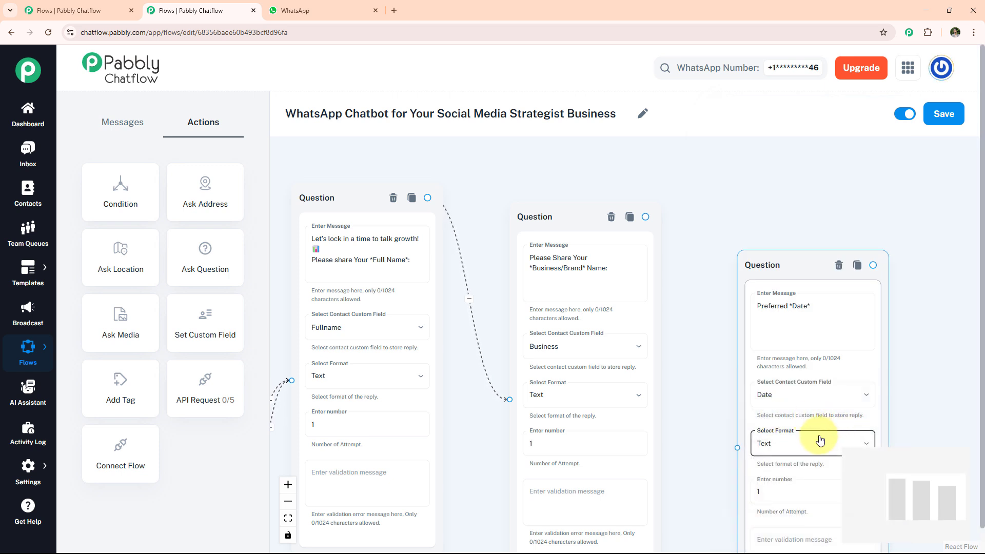
{"action": "left_click", "coordinate": [646, 217]}
{"action": "left_click_drag", "start_coordinate": [646, 217], "coordinate": [737, 447]}
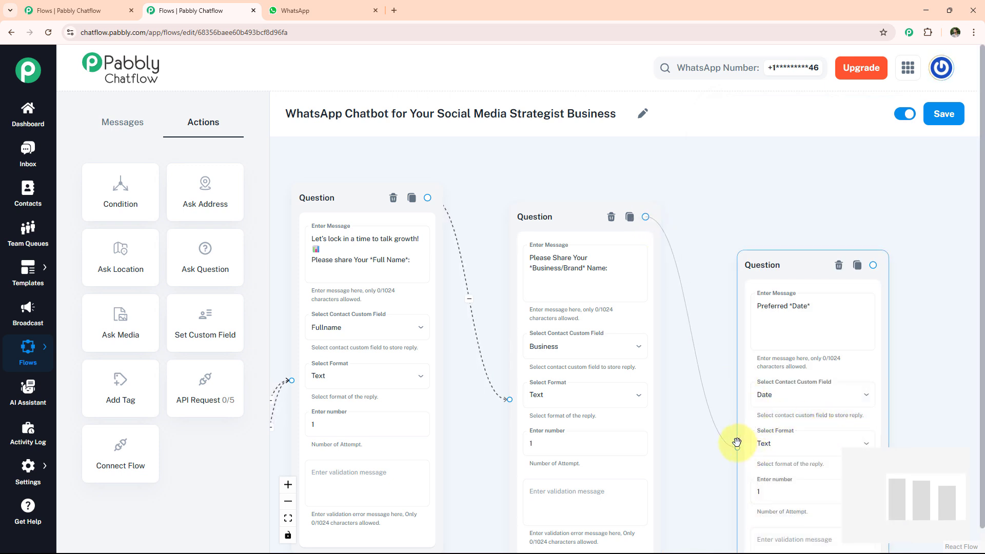
- Add an Ask Question node reading "Preferred *Time*", storing the reply in the Time field with the Text format, and link the date question to it
{"action": "left_click_drag", "start_coordinate": [931, 330], "coordinate": [758, 281]}
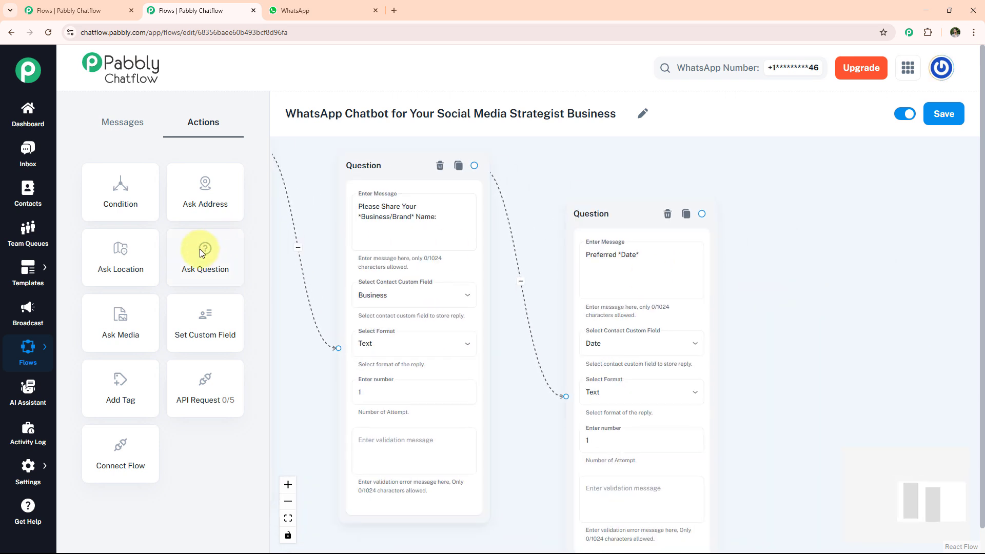
{"action": "left_click_drag", "start_coordinate": [198, 248], "coordinate": [764, 251]}
{"action": "left_click", "coordinate": [797, 305]}
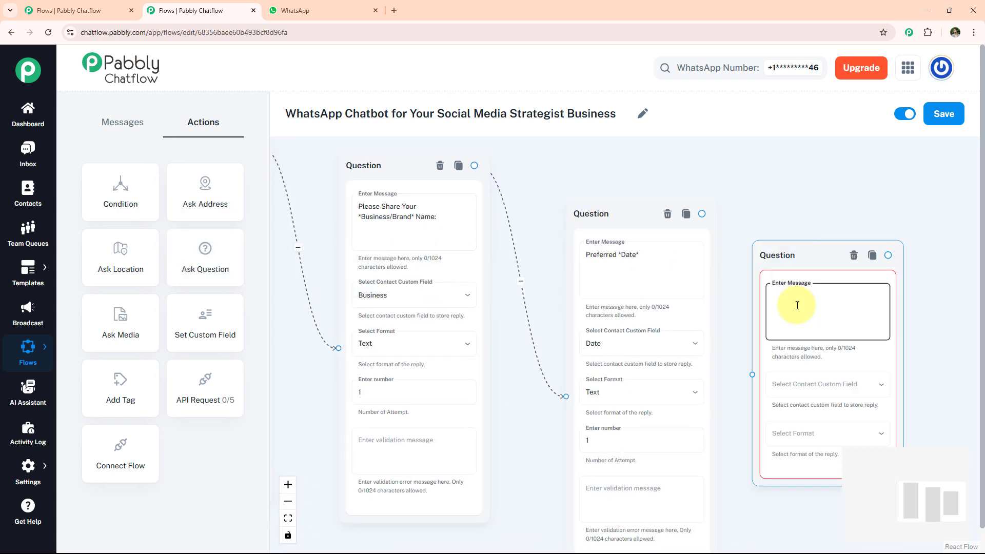
{"action": "type", "text": "Preferred *Time*"}
{"action": "left_click", "coordinate": [818, 387]}
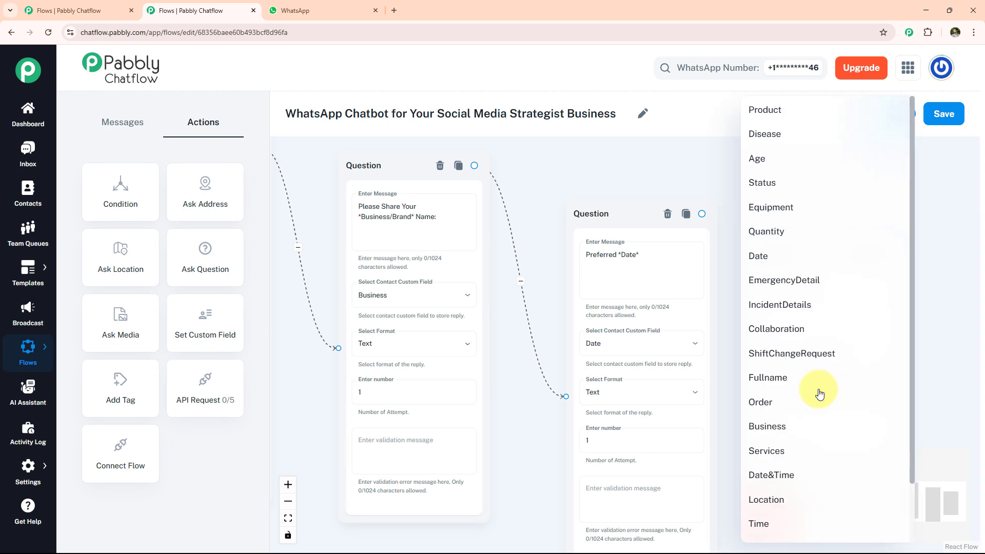
{"action": "left_click", "coordinate": [803, 522]}
{"action": "left_click", "coordinate": [815, 433]}
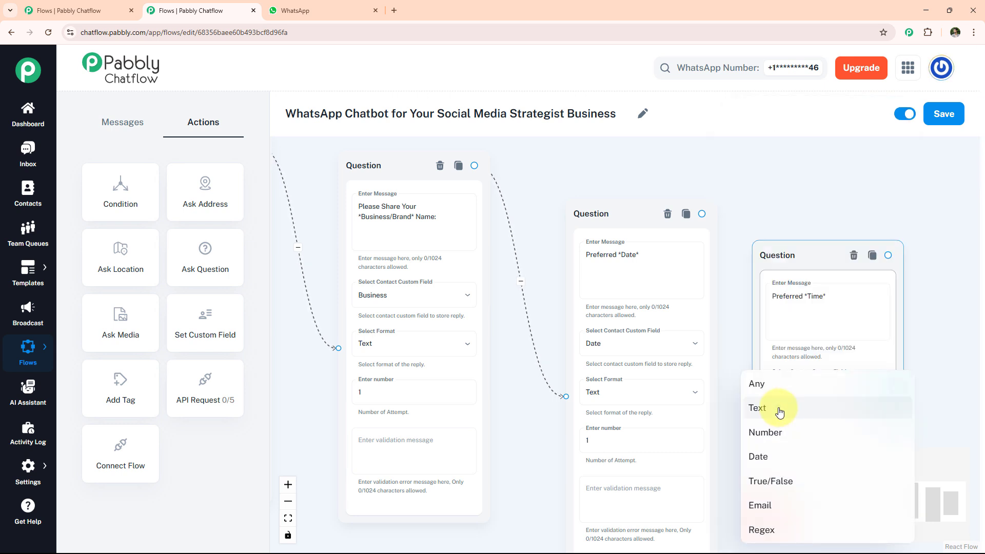
{"action": "left_click", "coordinate": [778, 408]}
{"action": "left_click_drag", "start_coordinate": [702, 213], "coordinate": [751, 438]}
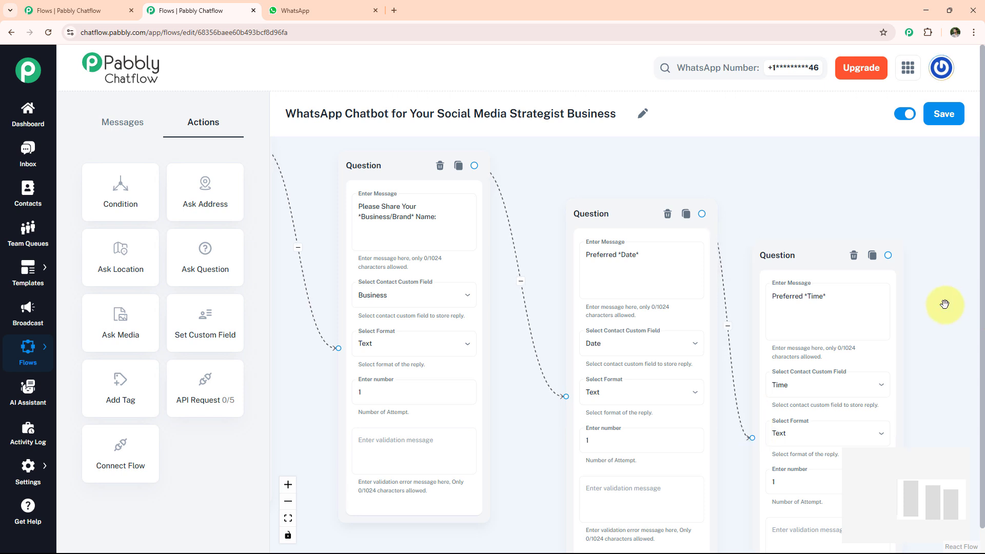
- Add an Ask Question node reading "*Goals* (e.g.,Leads, Engagement, Branding, etc.)", stored in Services with the Text format, and link the time question to it
{"action": "left_click_drag", "start_coordinate": [939, 301], "coordinate": [787, 279]}
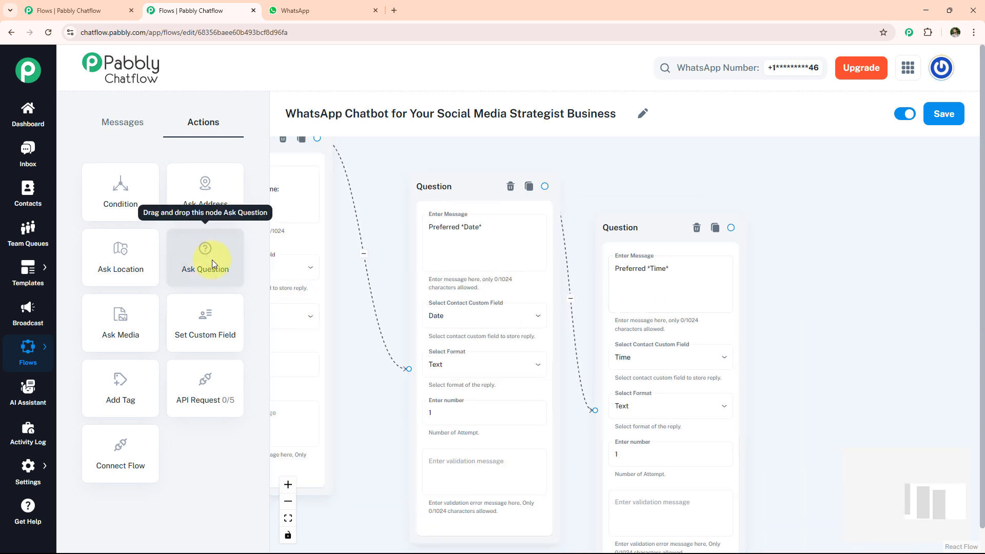
{"action": "left_click_drag", "start_coordinate": [212, 260], "coordinate": [796, 235]}
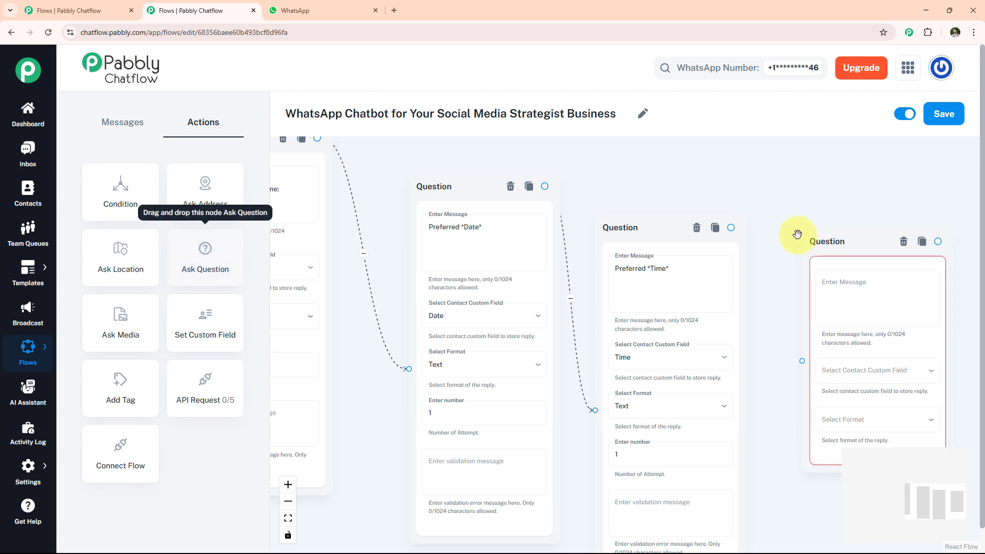
{"action": "left_click", "coordinate": [861, 299]}
{"action": "left_click", "coordinate": [862, 370]}
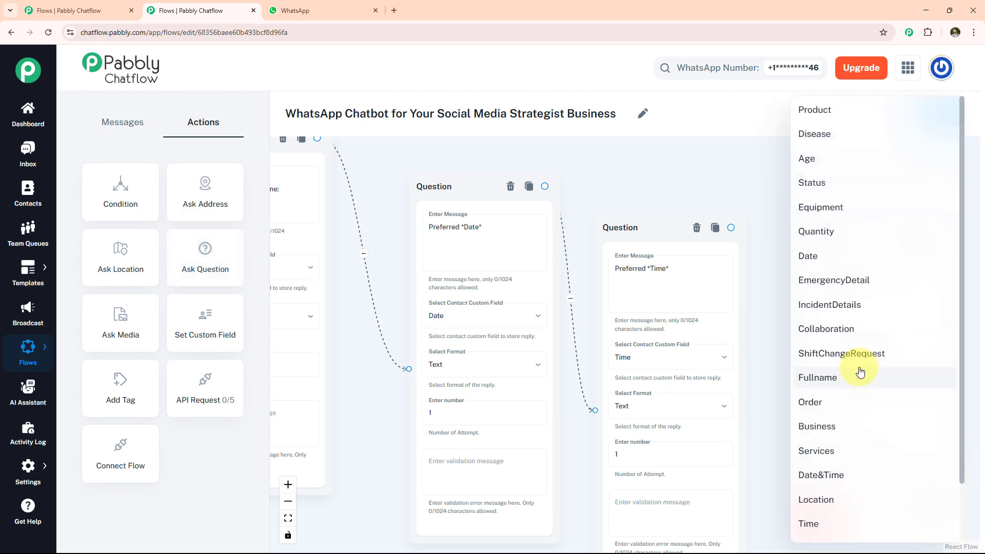
{"action": "left_click", "coordinate": [842, 451]}
{"action": "left_click", "coordinate": [844, 419]}
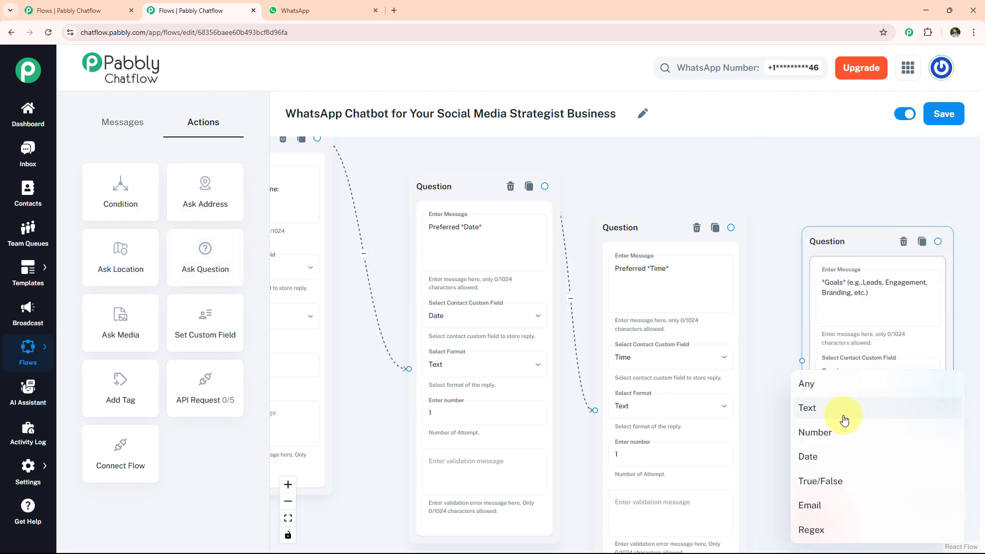
{"action": "left_click", "coordinate": [820, 415]}
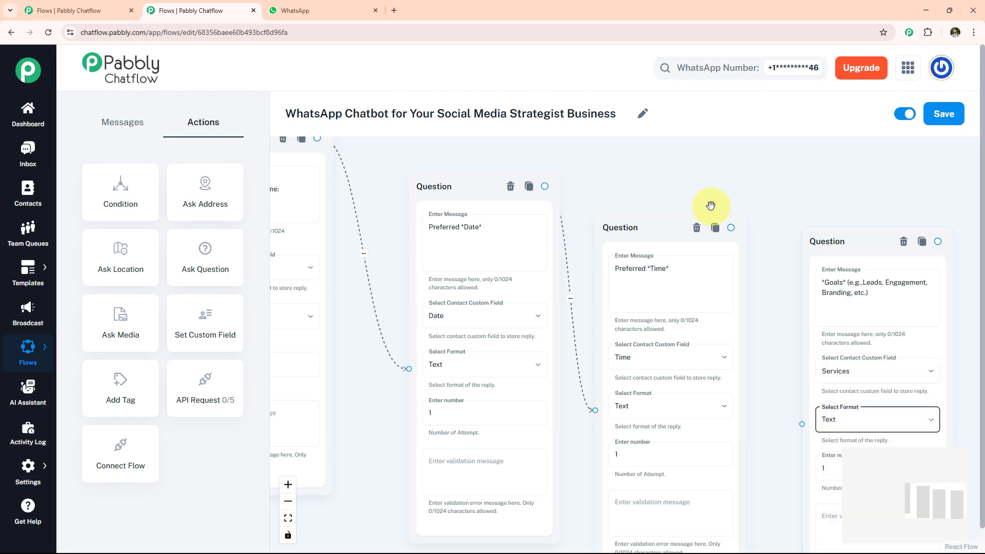
{"action": "left_click_drag", "start_coordinate": [731, 227], "coordinate": [787, 384]}
{"action": "left_click_drag", "start_coordinate": [801, 419], "coordinate": [802, 422]}
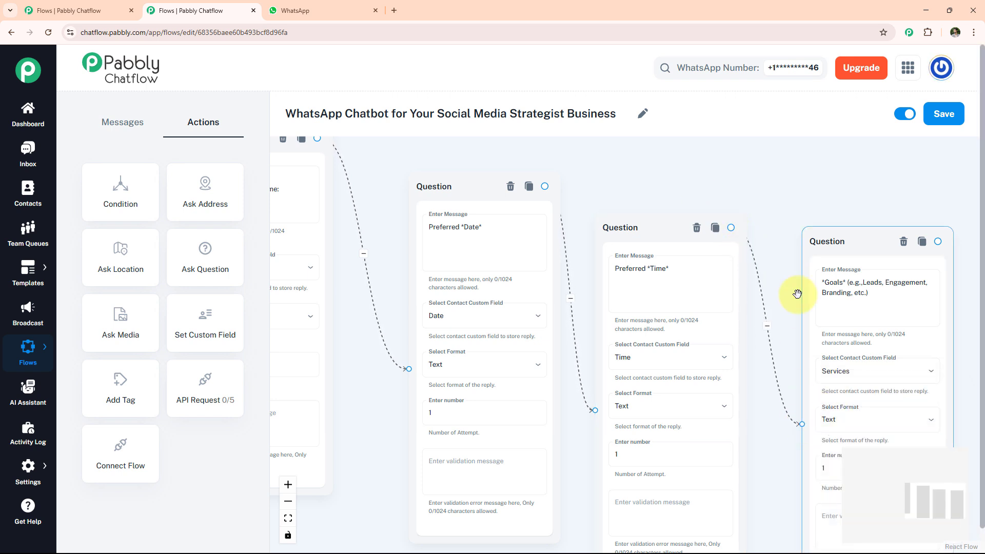
- Add a Text Button message listing the details $Fullname, $Business, $Date, $Time and $Services, and connect the goals question to it
{"action": "left_click_drag", "start_coordinate": [826, 193], "coordinate": [634, 179]}
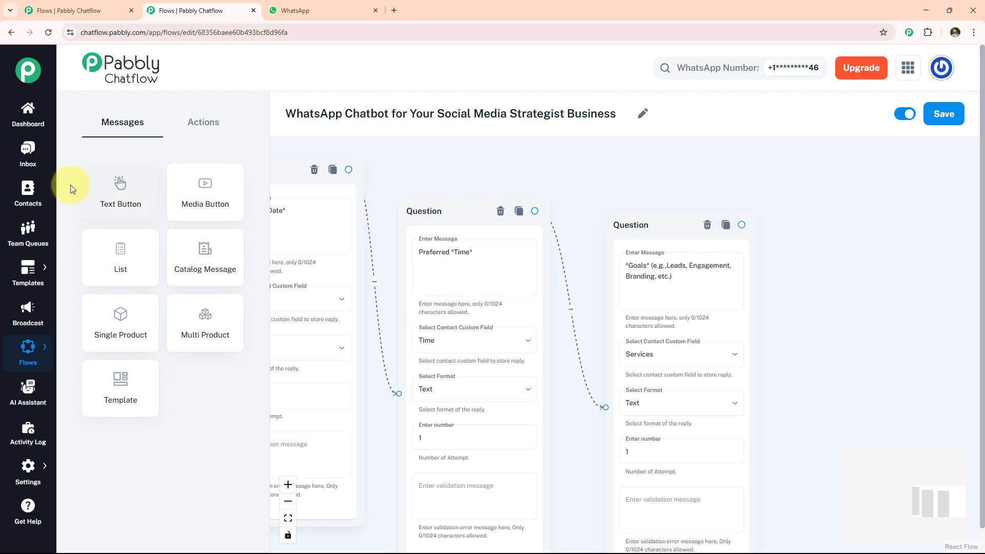
{"action": "left_click_drag", "start_coordinate": [99, 186], "coordinate": [821, 239]}
{"action": "left_click", "coordinate": [875, 295]}
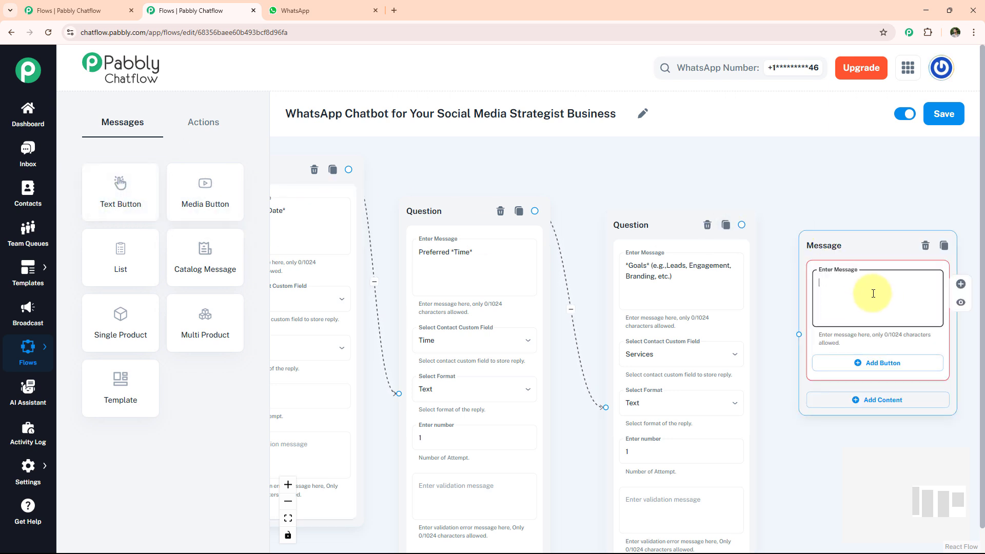
{"action": "key", "text": "ctrl+v"}
{"action": "scroll", "coordinate": [938, 290], "scroll_direction": "down", "scroll_amount": 2}
{"action": "scroll", "coordinate": [942, 304], "scroll_direction": "down", "scroll_amount": 2}
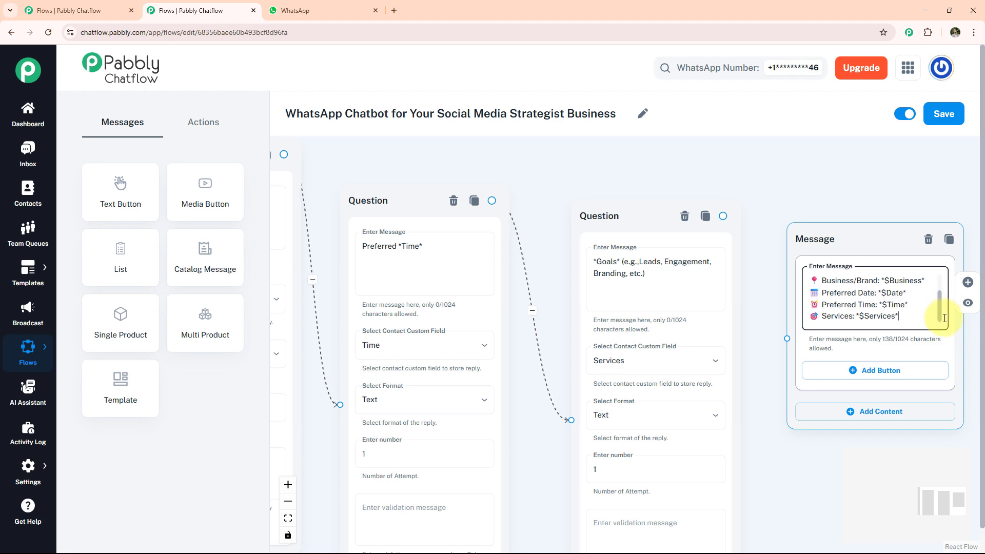
{"action": "scroll", "coordinate": [938, 308], "scroll_direction": "up", "scroll_amount": 5}
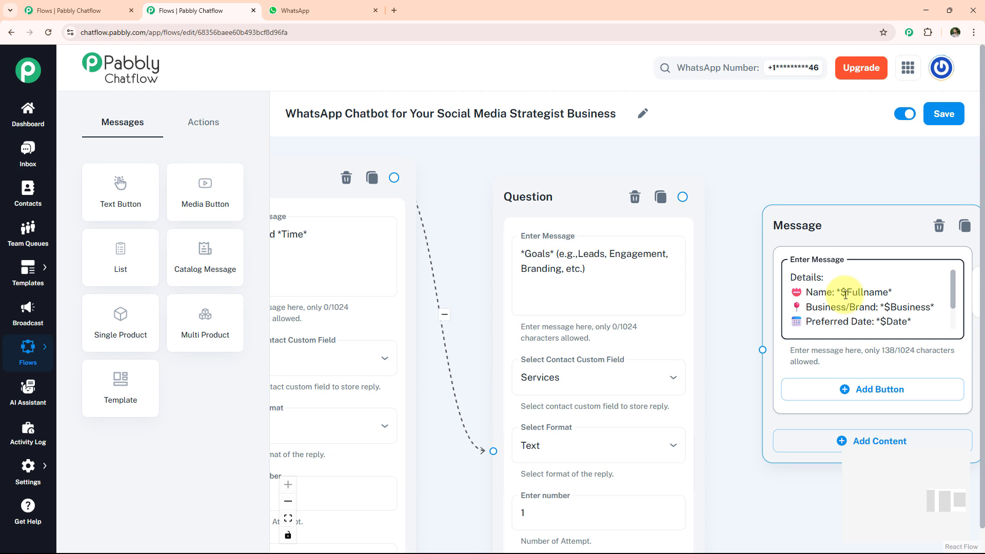
{"action": "scroll", "coordinate": [790, 231], "scroll_direction": "down", "scroll_amount": 1}
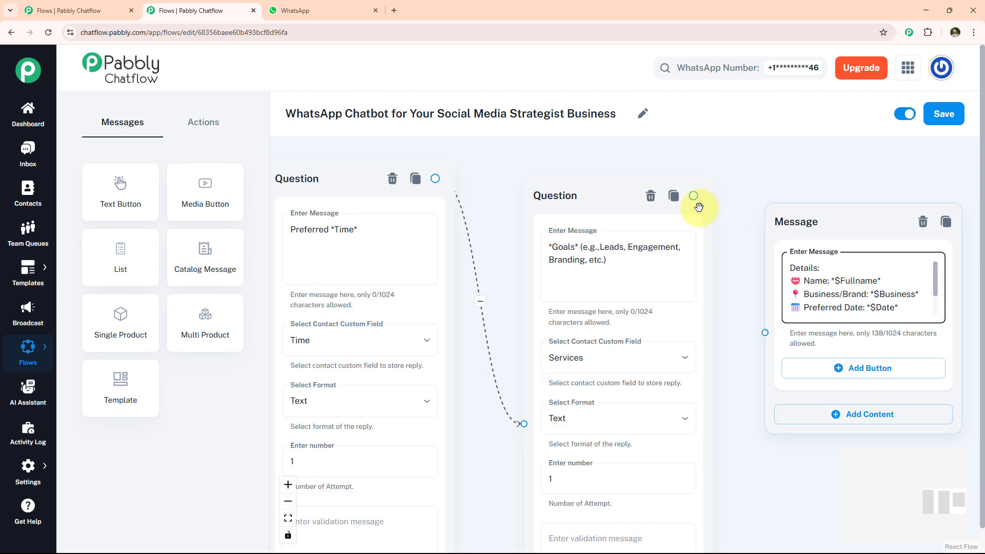
{"action": "left_click_drag", "start_coordinate": [693, 196], "coordinate": [767, 335]}
- Add a button labelled Confirm to the details message and save the flow
{"action": "left_click", "coordinate": [864, 369]}
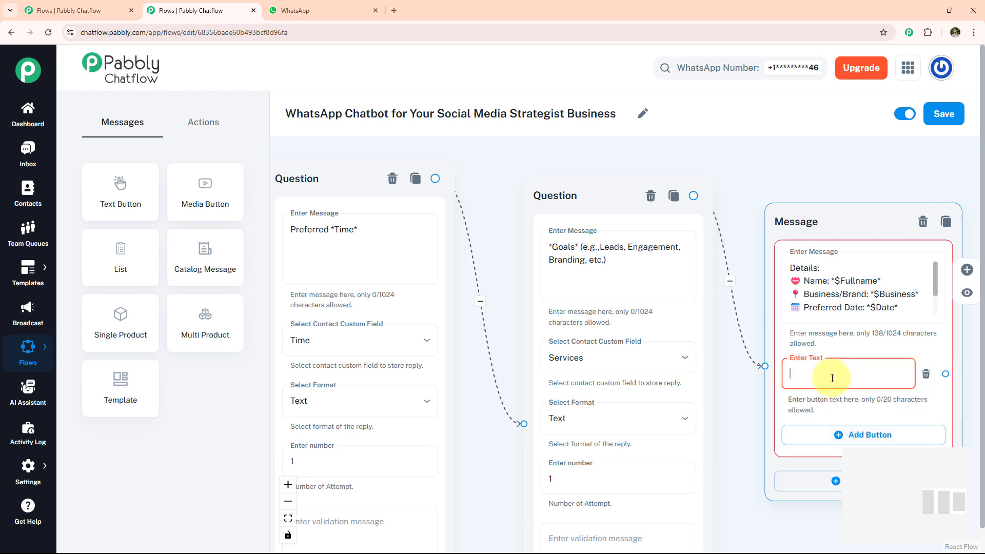
{"action": "type", "text": "Confirm"}
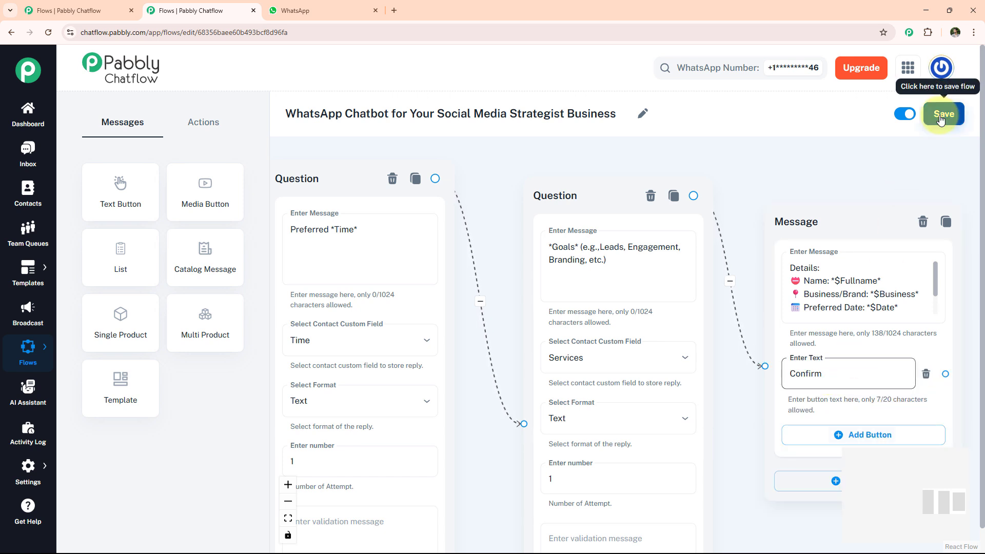
{"action": "left_click", "coordinate": [940, 118]}
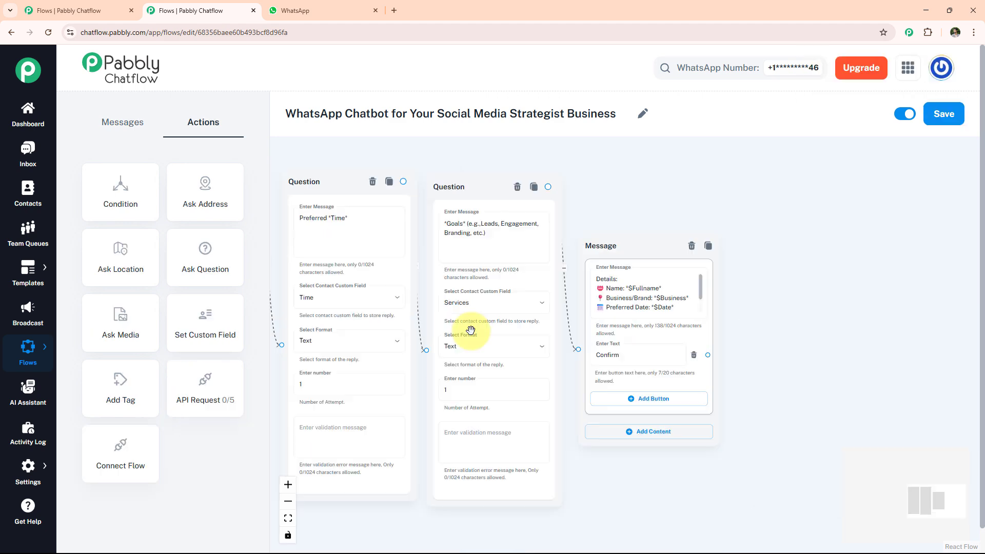
- Add an API Request node beside the details message and open its request settings at the URL entry
{"action": "left_click_drag", "start_coordinate": [204, 389], "coordinate": [824, 293]}
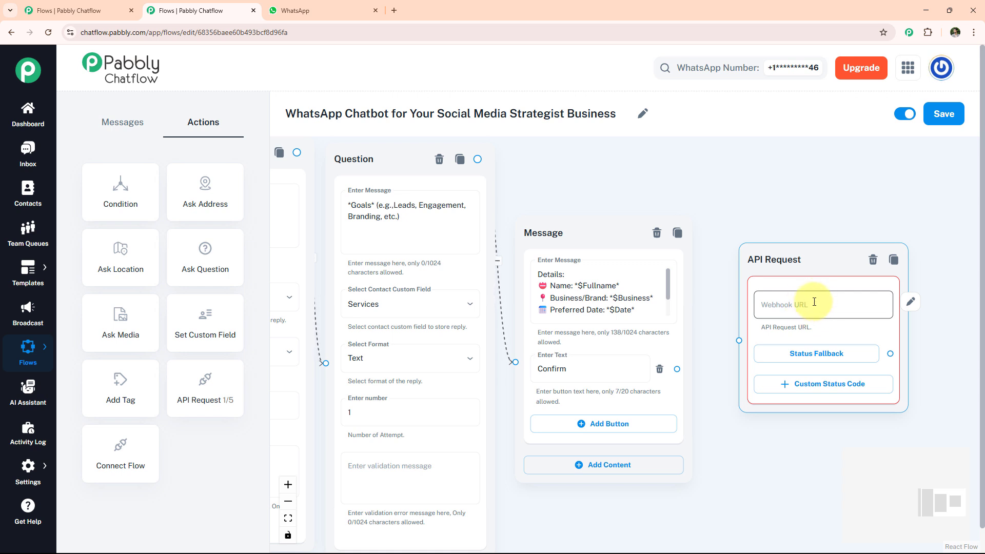
{"action": "left_click", "coordinate": [817, 306]}
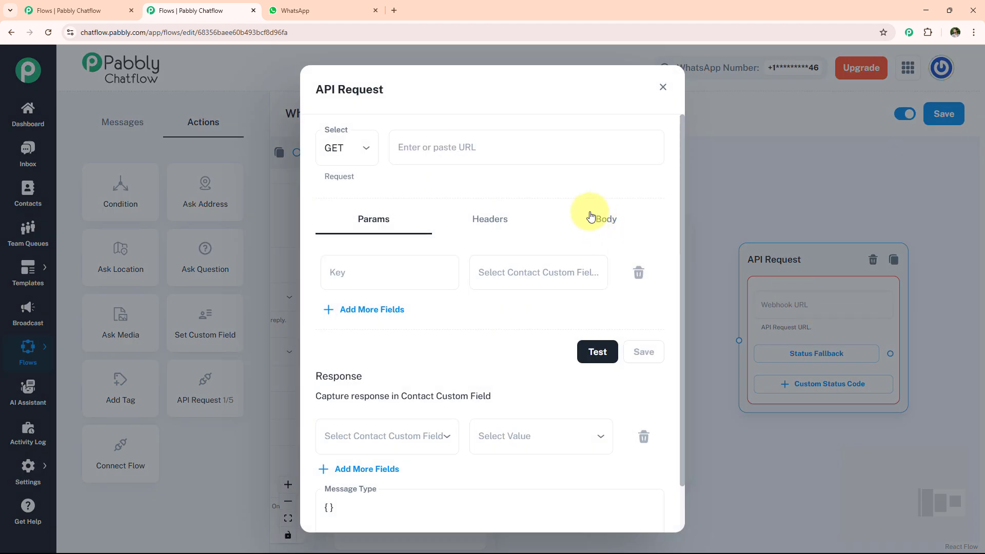
{"action": "left_click", "coordinate": [461, 150]}
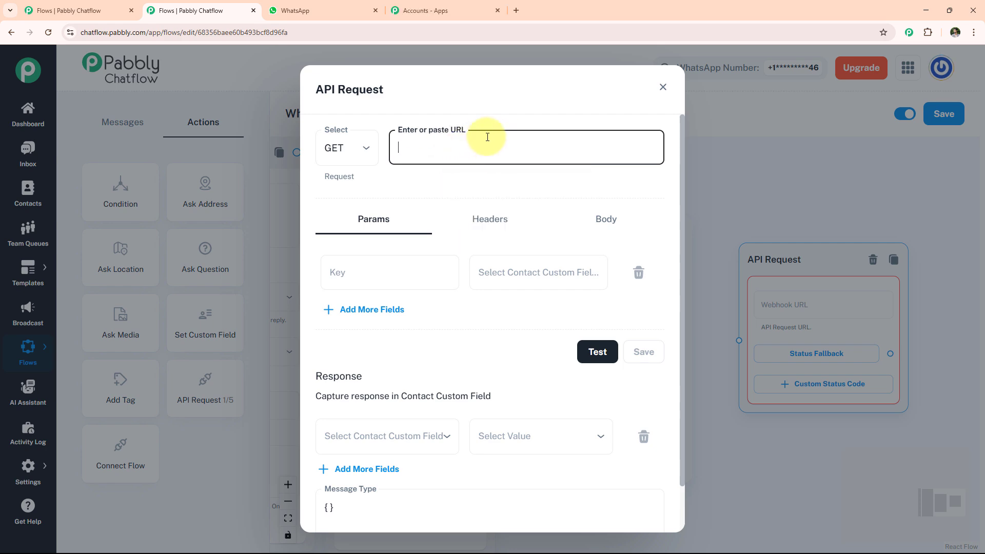
- Switch to Pabbly Connect and open the workflow named WhatsApp Chatbot for Your Social Media Strategist Business
{"action": "left_click", "coordinate": [436, 9]}
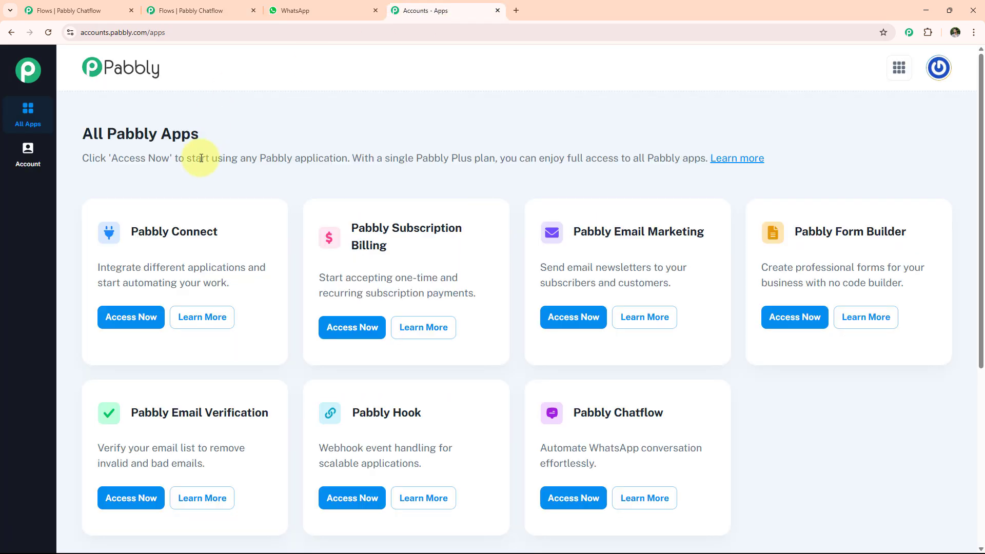
{"action": "left_click", "coordinate": [122, 318]}
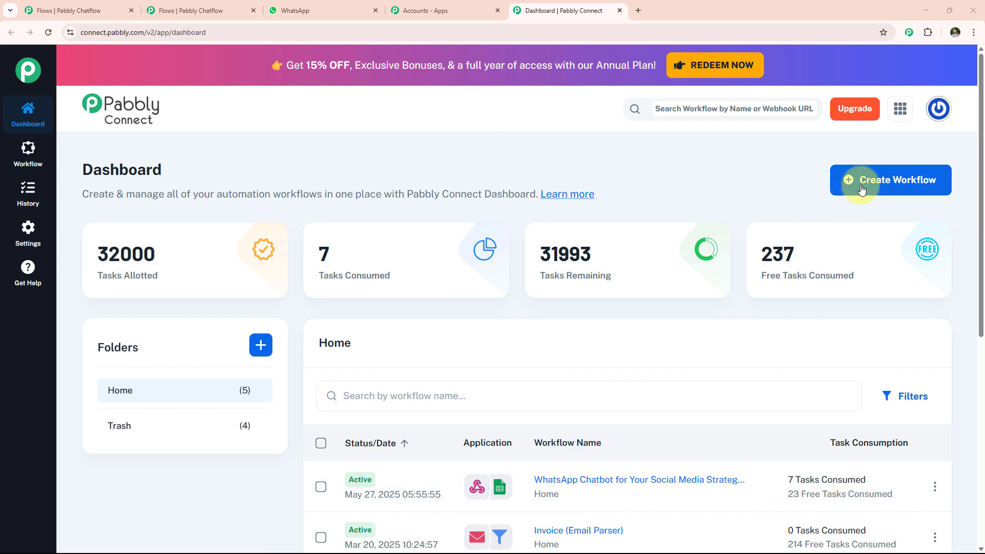
{"action": "left_click", "coordinate": [641, 483]}
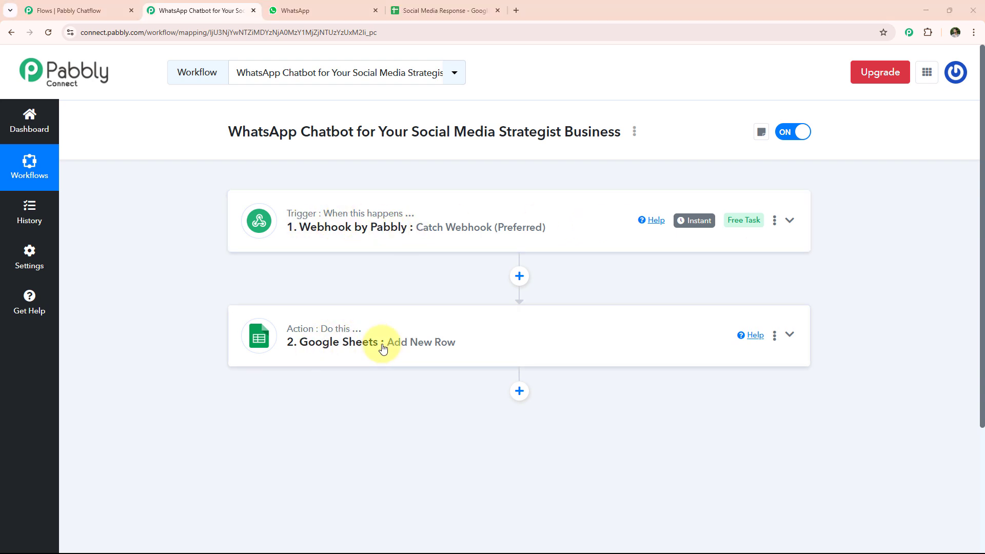
- Expand the Webhook by Pabbly trigger and set its trigger event to Catch Webhook (Preferred)
{"action": "left_click", "coordinate": [485, 231]}
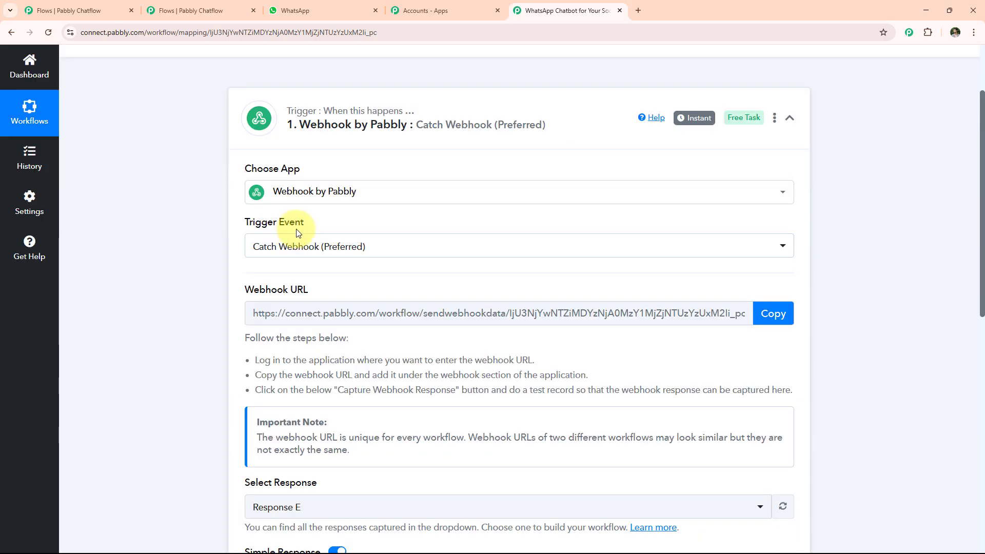
{"action": "left_click", "coordinate": [378, 246]}
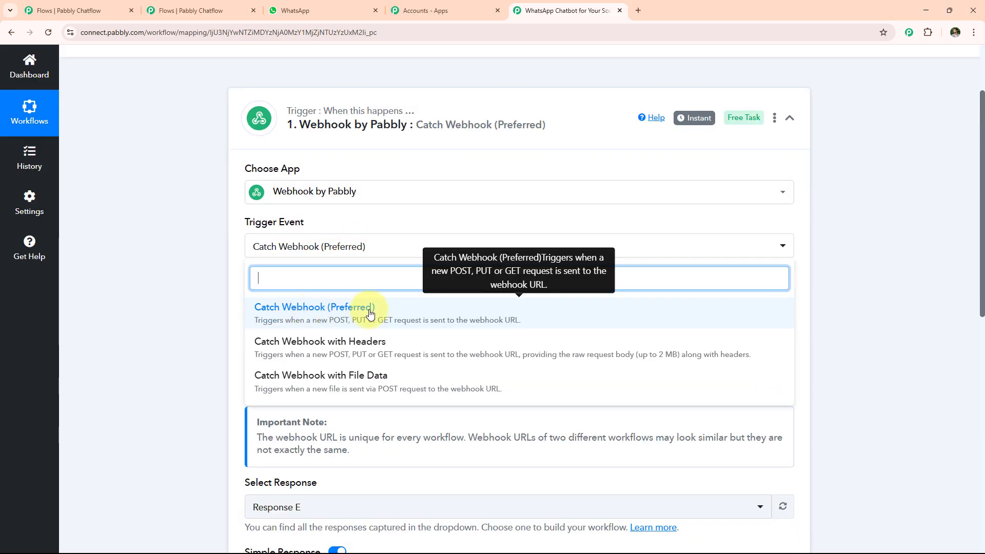
{"action": "left_click", "coordinate": [394, 318]}
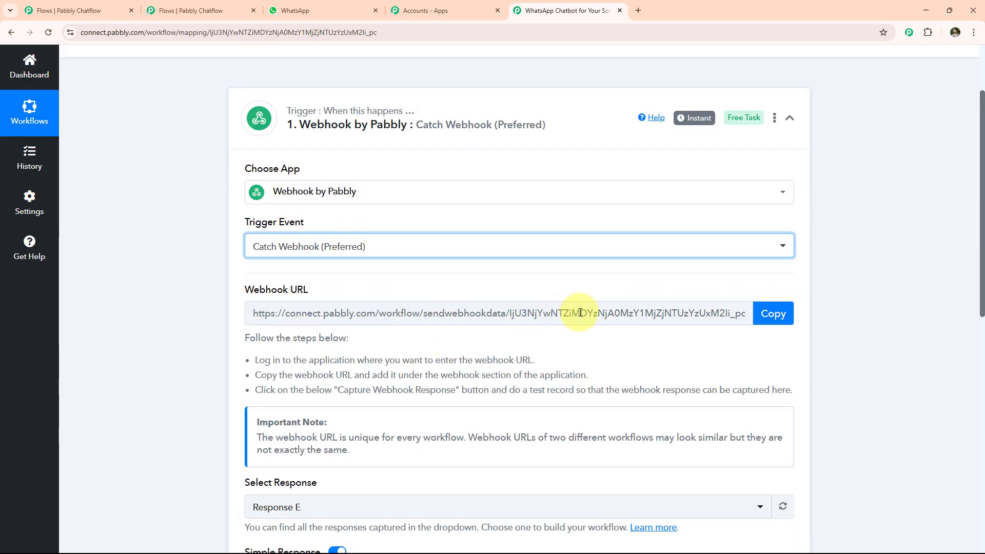
- Copy the workflow's webhook URL, switch back to Pabbly Chatflow, and enter it in the API Request node with the POST method
{"action": "left_click", "coordinate": [769, 314]}
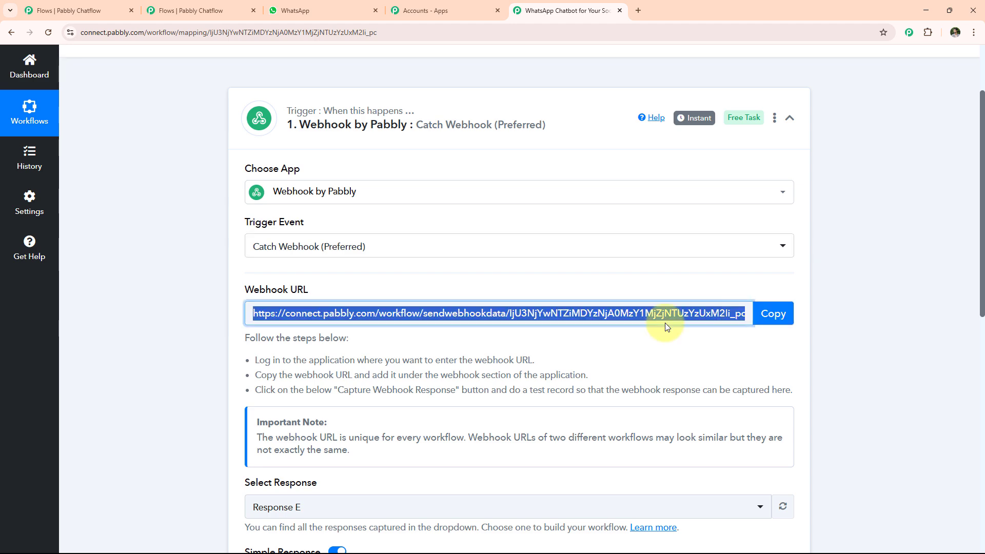
{"action": "left_click", "coordinate": [189, 10]}
{"action": "left_click", "coordinate": [792, 300]}
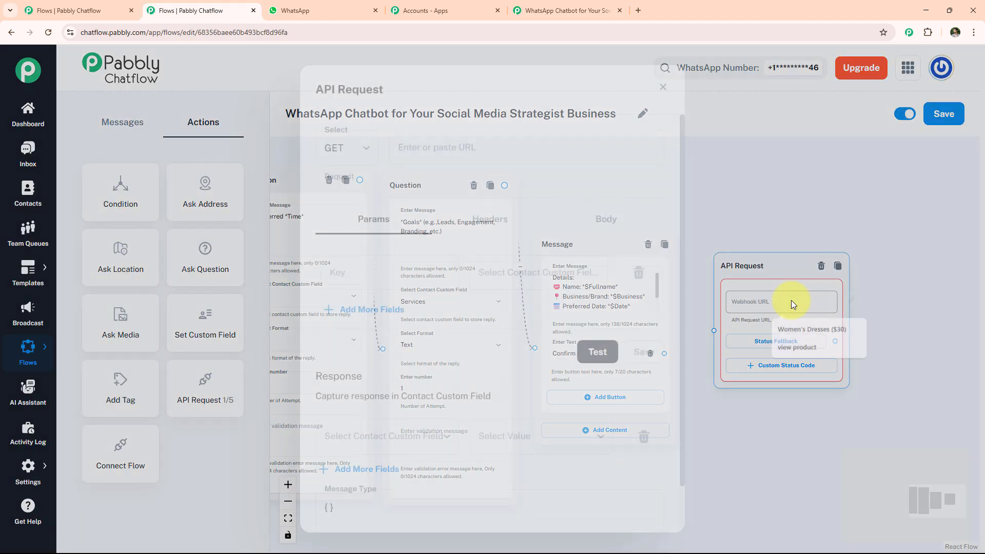
{"action": "left_click", "coordinate": [512, 148]}
{"action": "key", "text": "ctrl+v"}
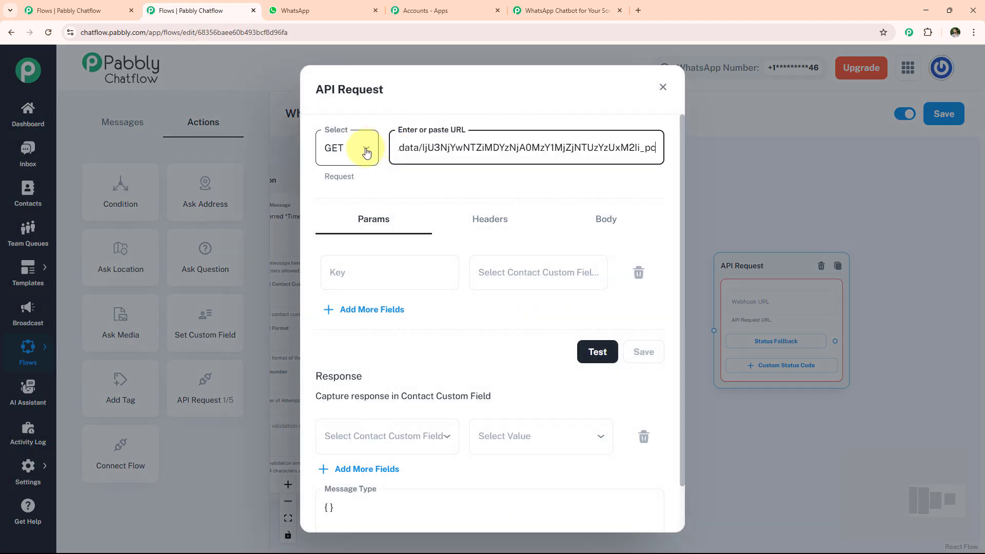
{"action": "left_click", "coordinate": [366, 152]}
{"action": "left_click", "coordinate": [348, 202]}
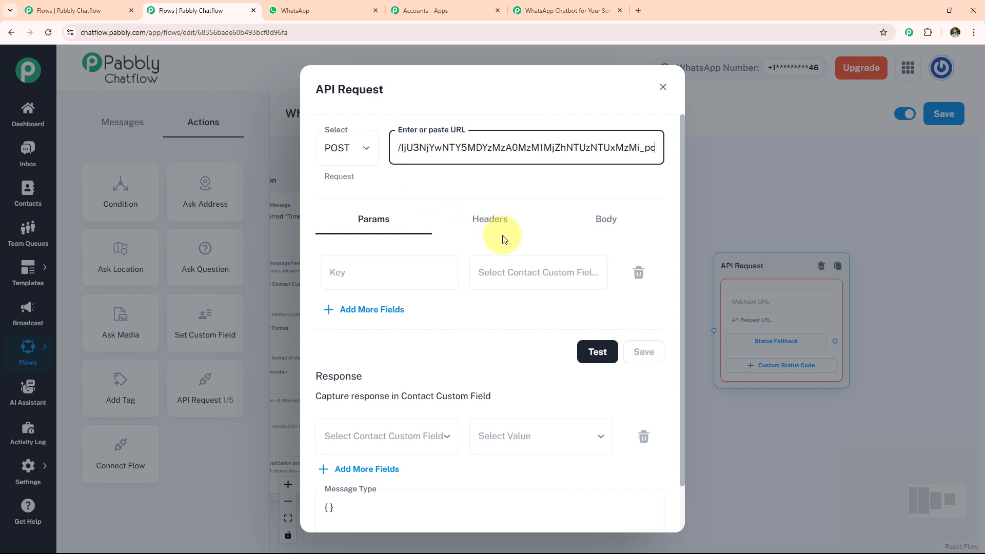
- Set the API request's first parameter to the key Full Name with the contact custom field $Fullname
{"action": "left_click", "coordinate": [529, 272]}
{"action": "left_click", "coordinate": [528, 323]}
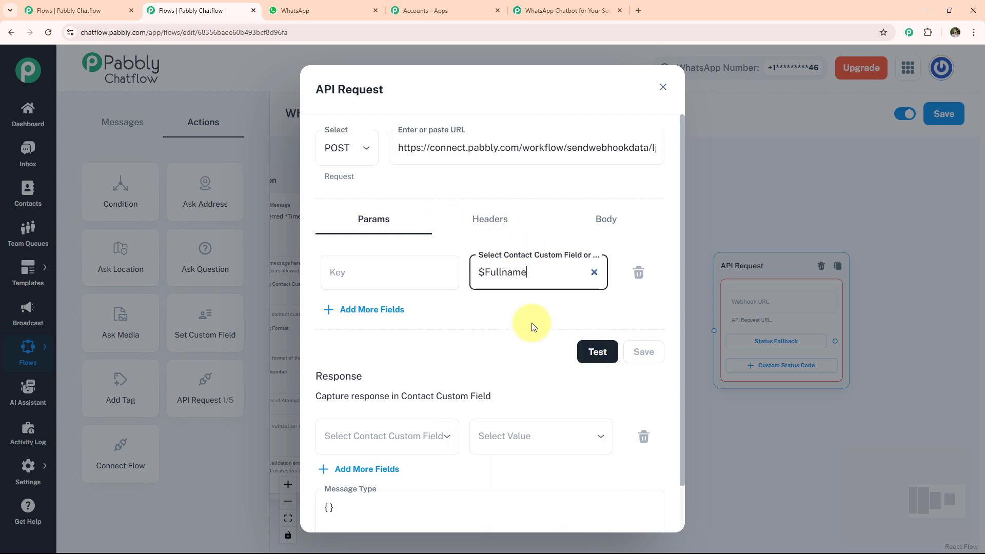
{"action": "left_click", "coordinate": [413, 280]}
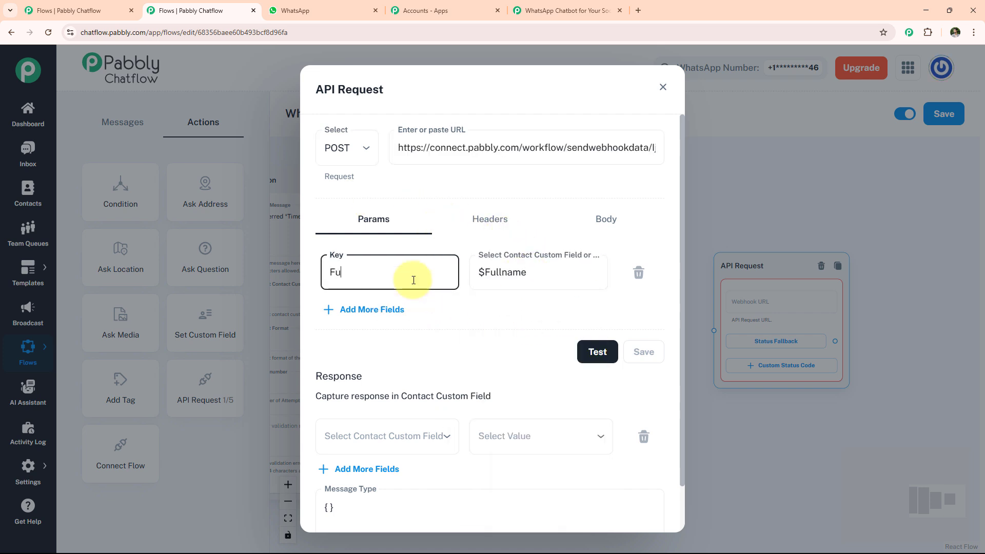
{"action": "type", "text": "Full Name"}
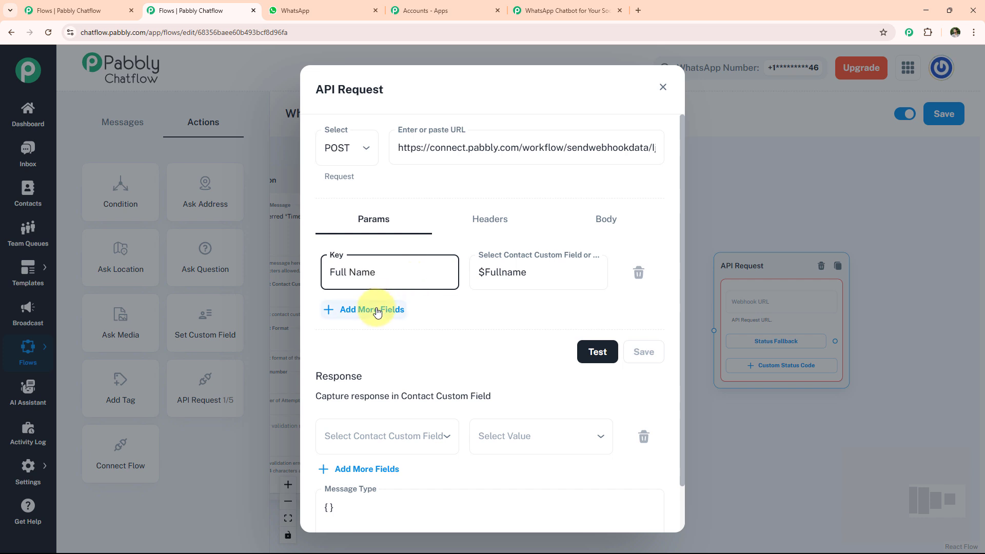
- Add a second request parameter with the key Business mapped to the contact custom field $Business
{"action": "left_click", "coordinate": [372, 310]}
{"action": "left_click", "coordinate": [526, 322]}
{"action": "left_click", "coordinate": [528, 415]}
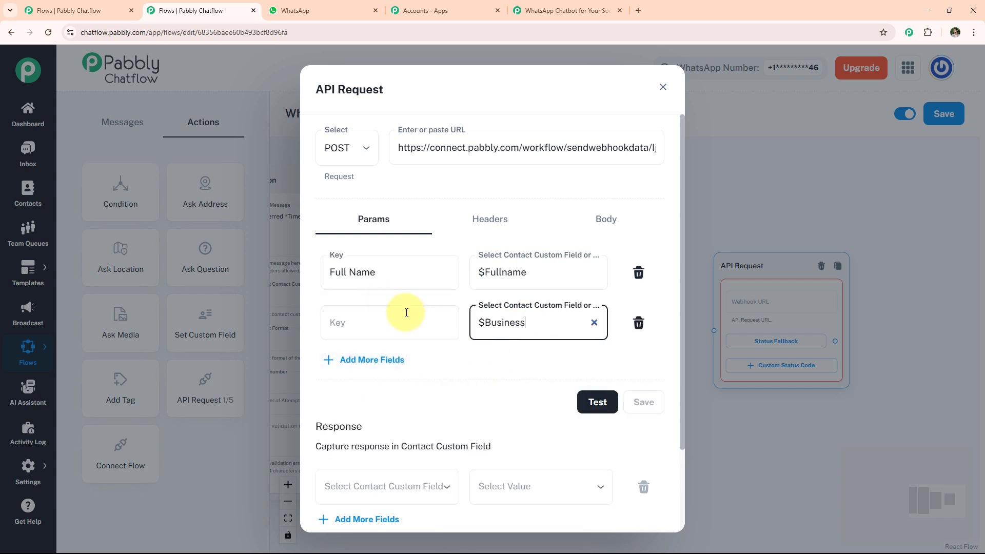
{"action": "left_click", "coordinate": [403, 323]}
{"action": "type", "text": "Bu"}
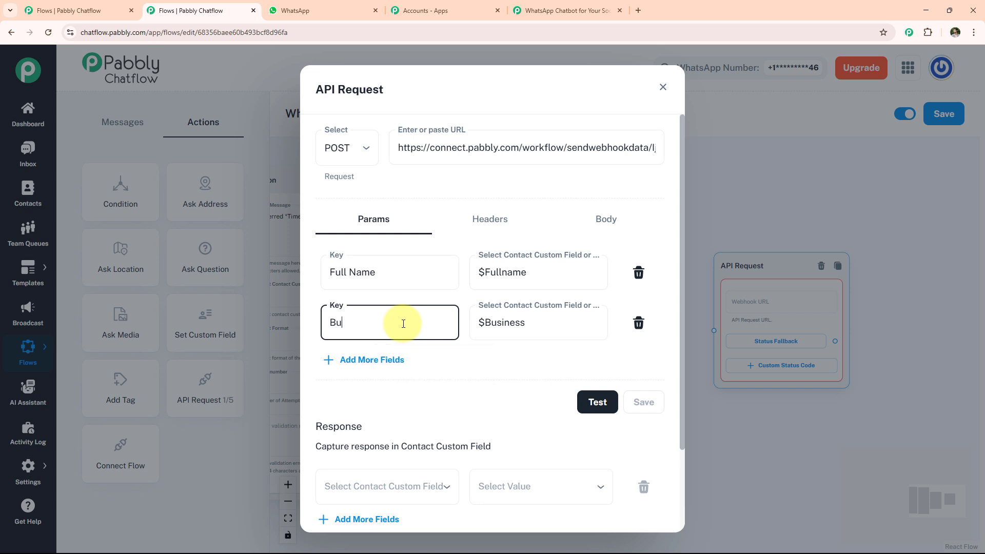
{"action": "type", "text": "siness"}
- Add parameters Date, Time and Services mapped to $Date, $Time and $Services, and test and save the API request
{"action": "left_click", "coordinate": [372, 360]}
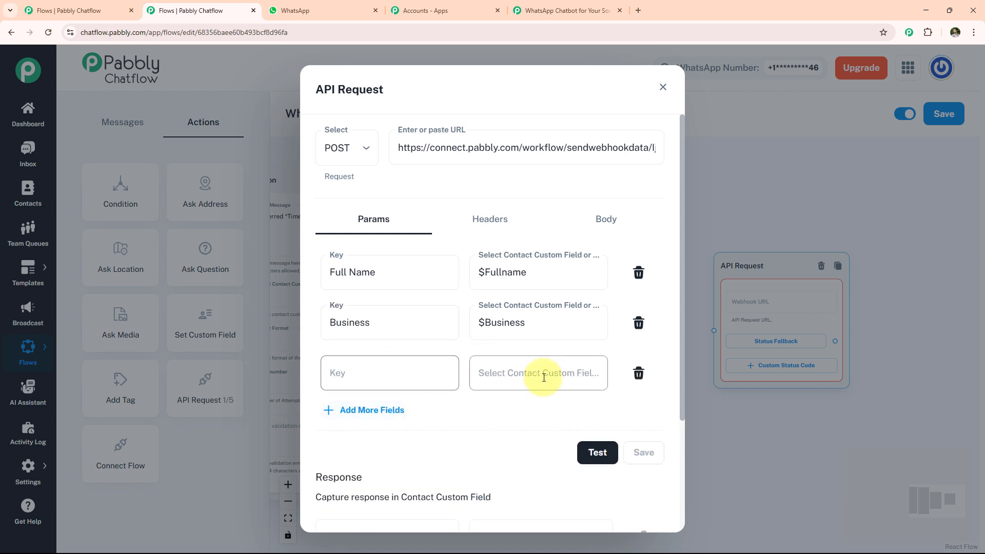
{"action": "left_click", "coordinate": [538, 374]}
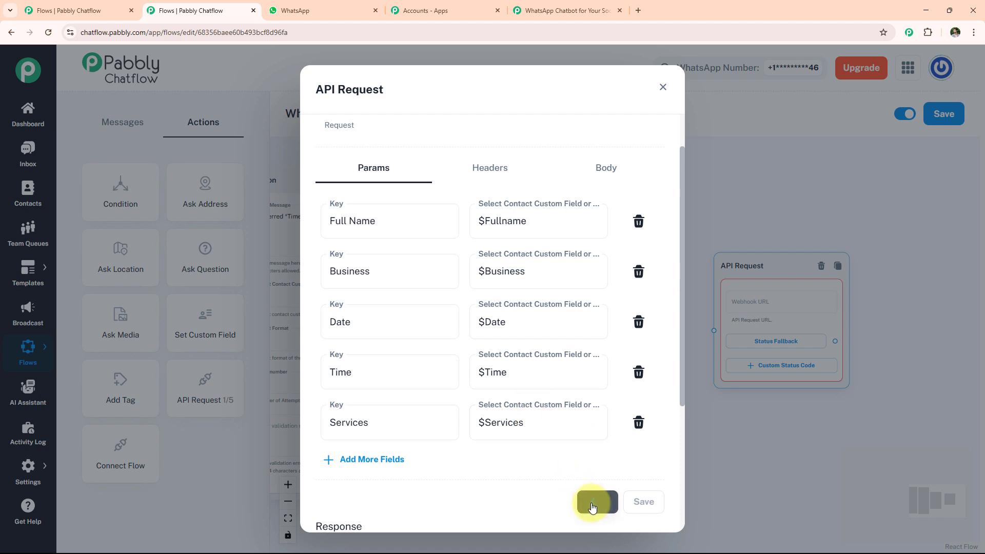
{"action": "left_click", "coordinate": [643, 501]}
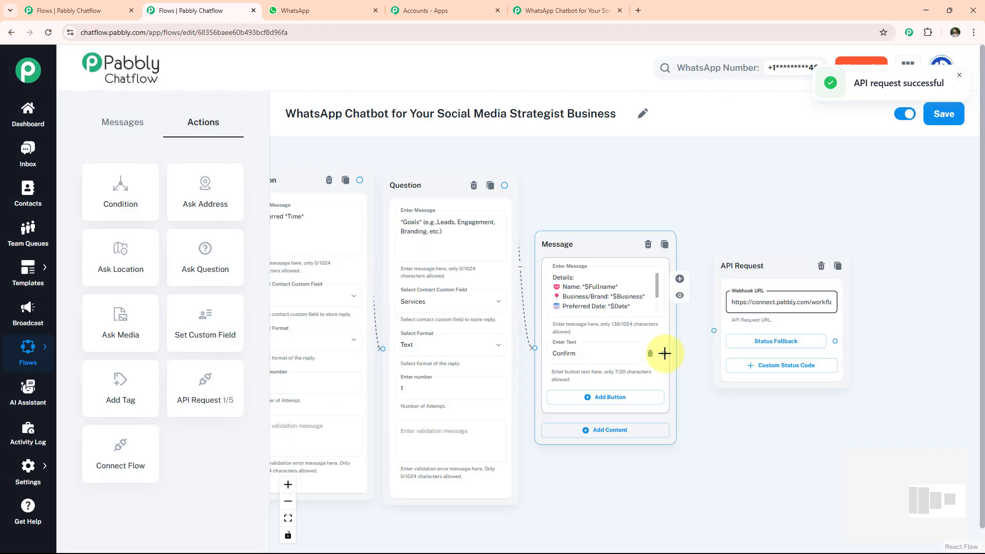
- Connect the details message's Confirm button to the API Request node and save the flow
{"action": "left_click_drag", "start_coordinate": [665, 354], "coordinate": [714, 326]}
{"action": "left_click", "coordinate": [943, 114]}
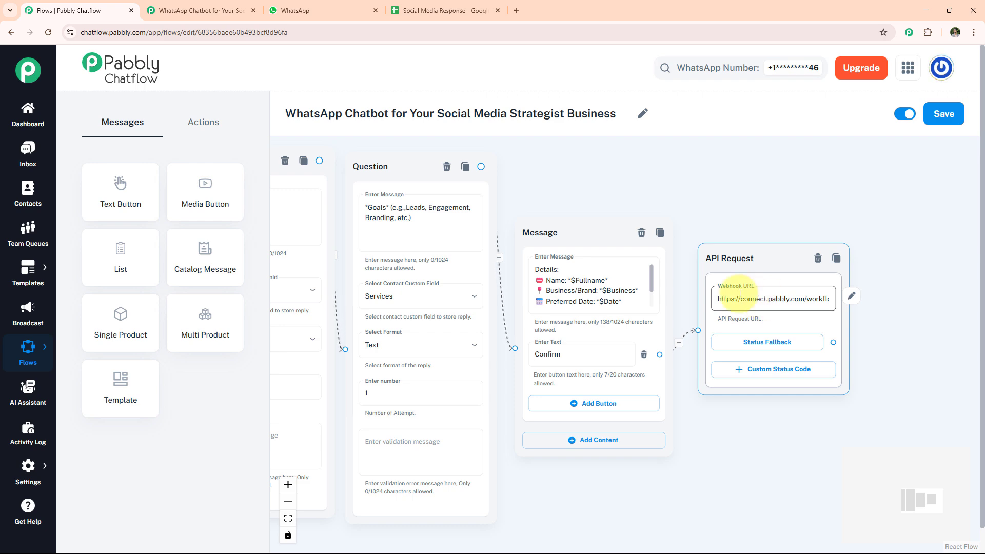
- Switch to Pabbly Connect and review the Google Sheets Add New Row action and its field mapping
{"action": "left_click", "coordinate": [202, 10]}
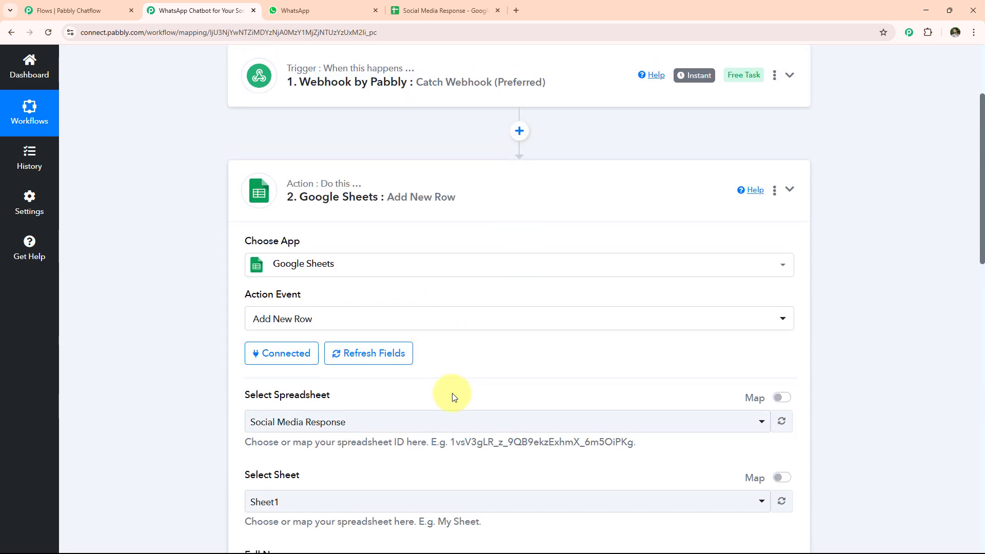
{"action": "scroll", "coordinate": [455, 396], "scroll_direction": "down", "scroll_amount": 8}
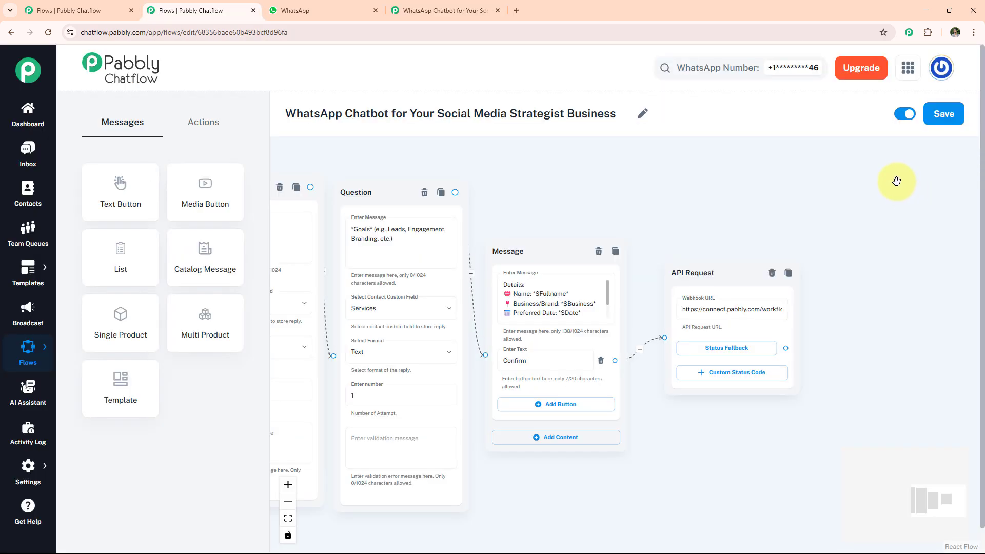
- Add a text message thanking contacts for reaching out to *BrightBuzz Media*, link the API Request's Status Fallback to it, and save the flow
{"action": "left_click_drag", "start_coordinate": [123, 192], "coordinate": [839, 266]}
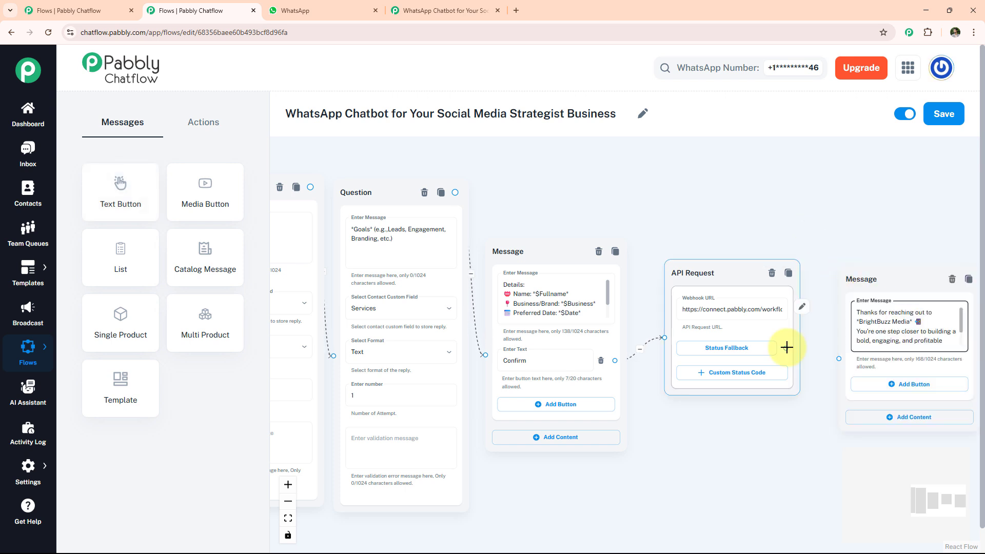
{"action": "left_click_drag", "start_coordinate": [786, 347], "coordinate": [839, 359]}
{"action": "left_click", "coordinate": [943, 113]}
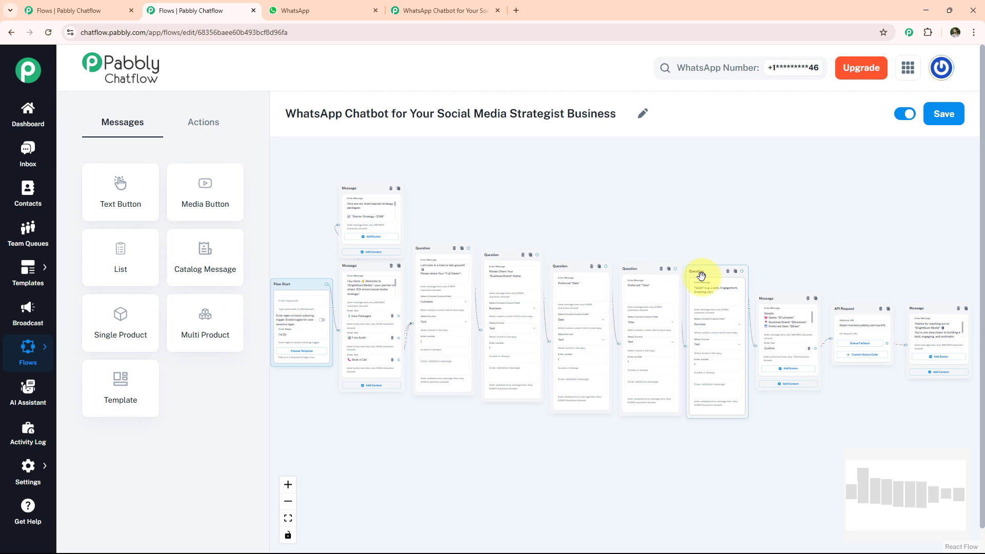
{"action": "left_click", "coordinate": [844, 309]}
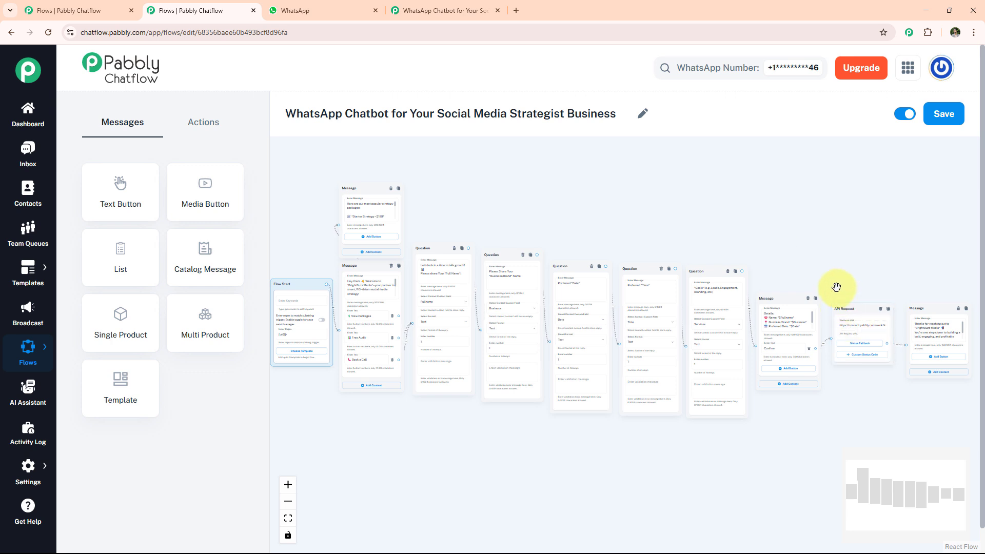
{"action": "left_click", "coordinate": [567, 282]}
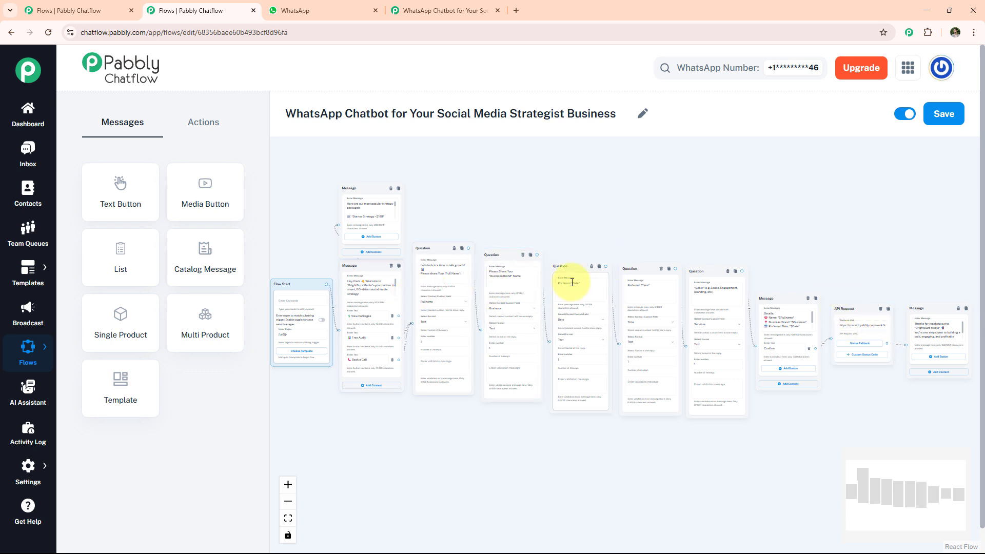